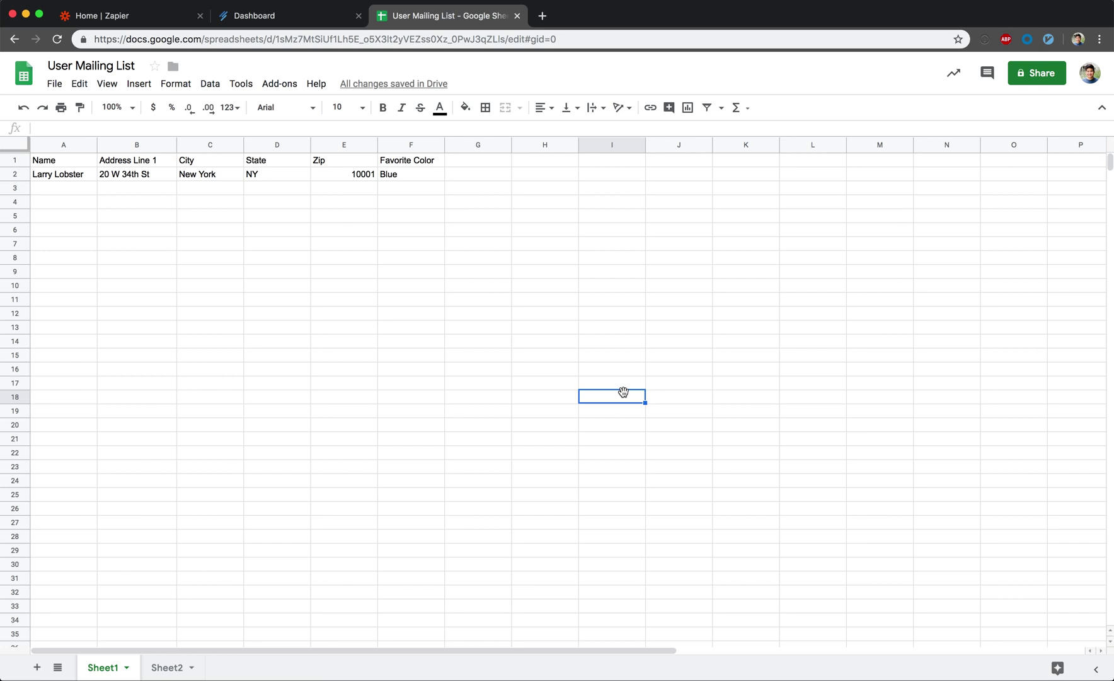
From the Zapier home page, start a new Zap with Google Sheets as the trigger app
{"action": "left_click", "coordinate": [116, 15]}
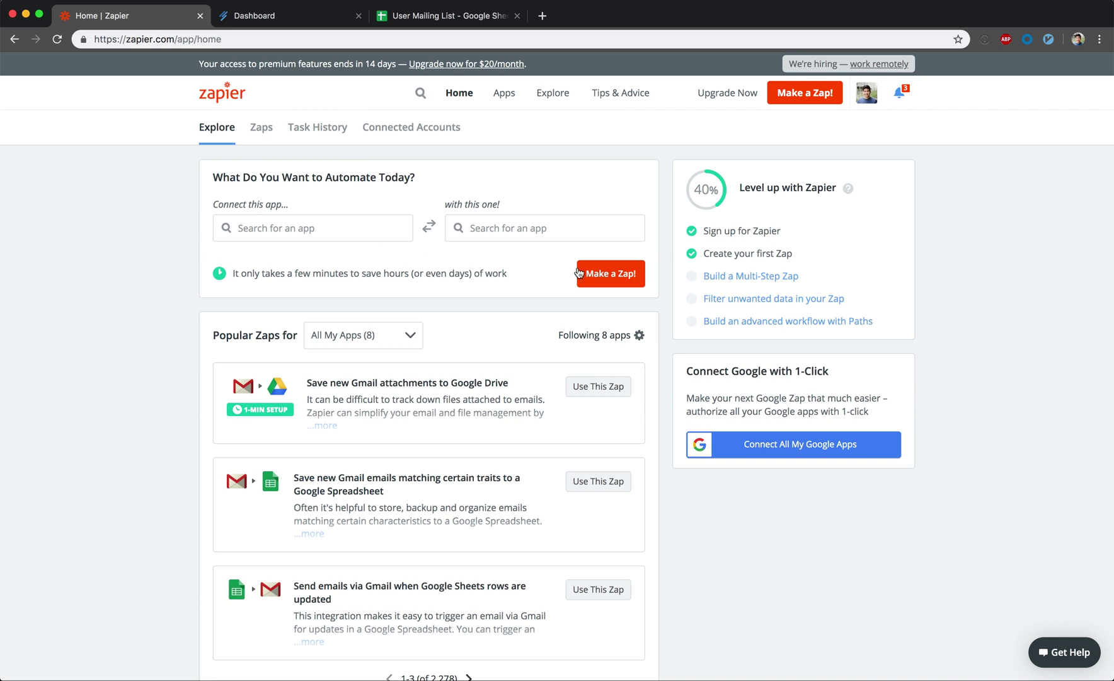
{"action": "left_click", "coordinate": [595, 277]}
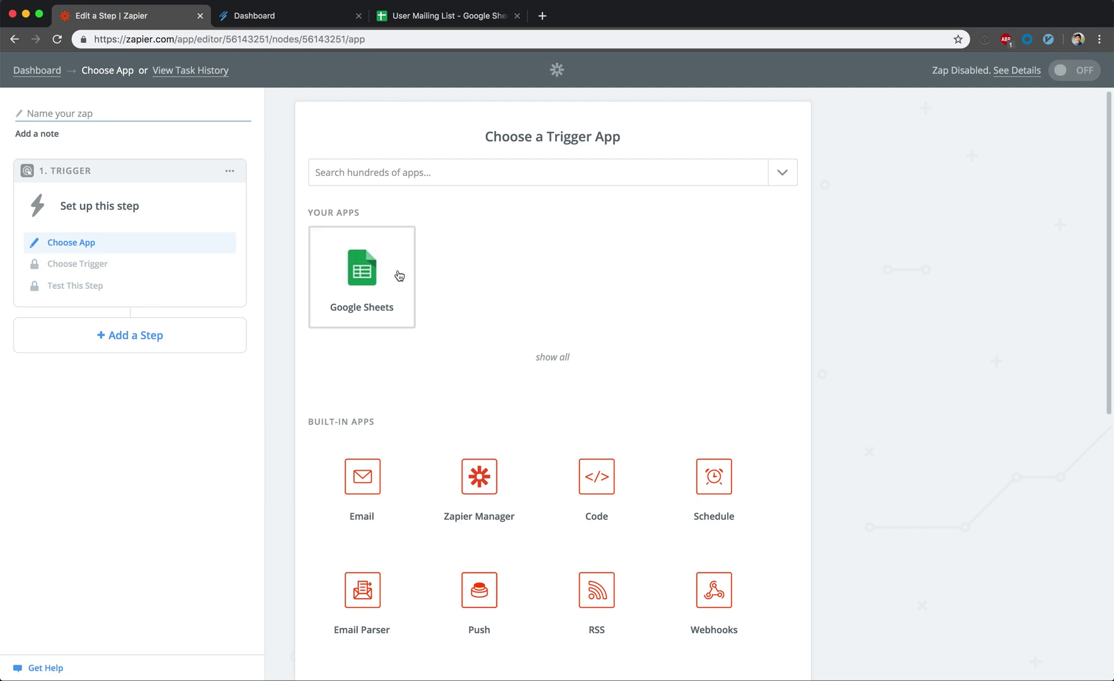
{"action": "left_click", "coordinate": [374, 271]}
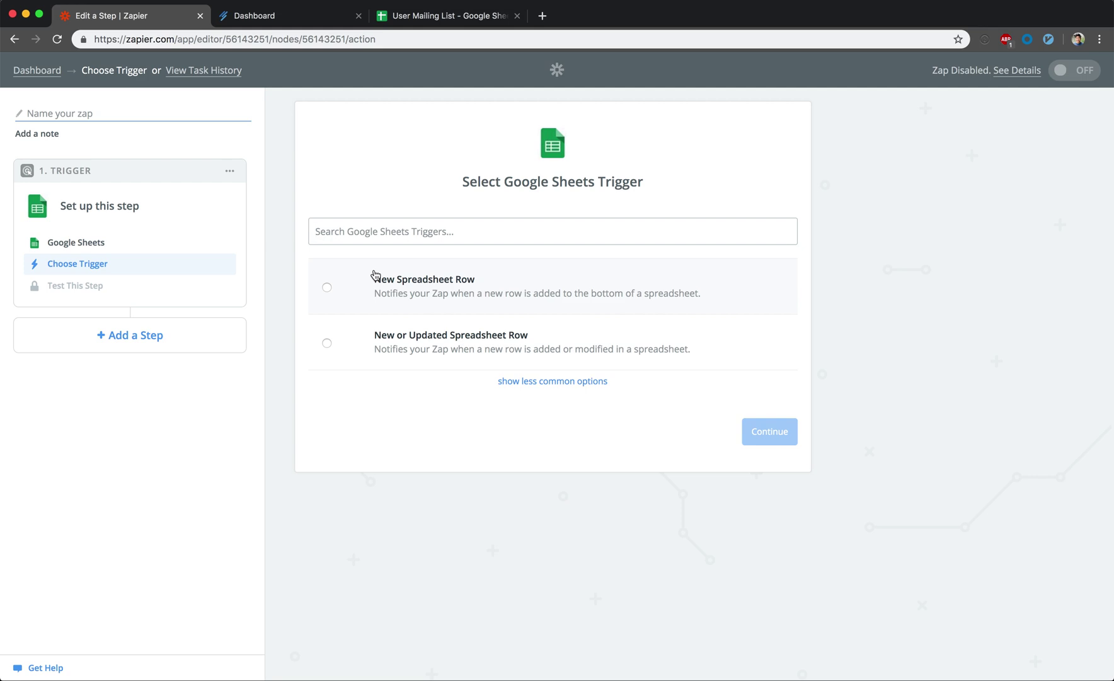
Trigger on New Spreadsheet Row and confirm the connected Google Sheets account tests successfully
{"action": "left_click", "coordinate": [376, 275]}
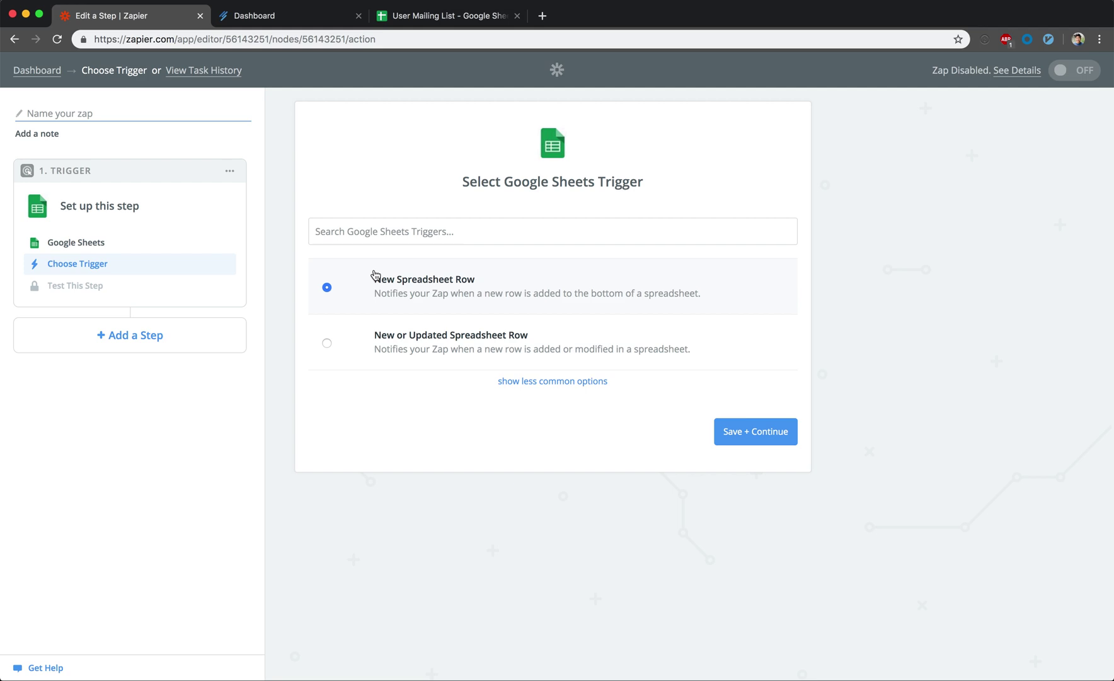
{"action": "left_click", "coordinate": [753, 431]}
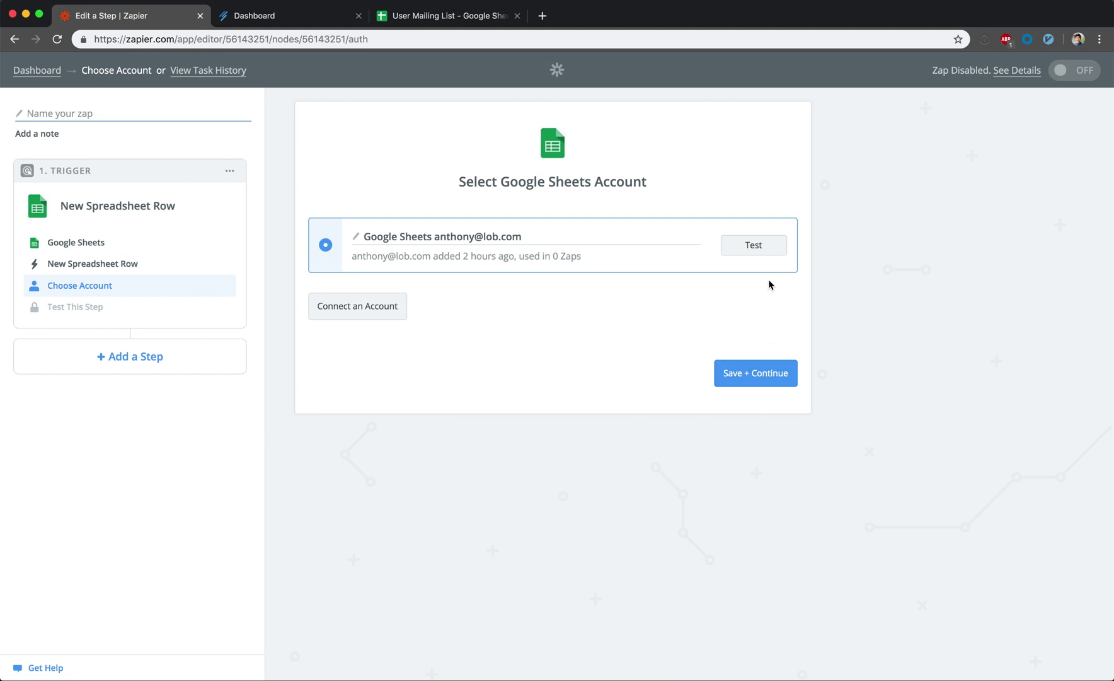
{"action": "left_click", "coordinate": [768, 249]}
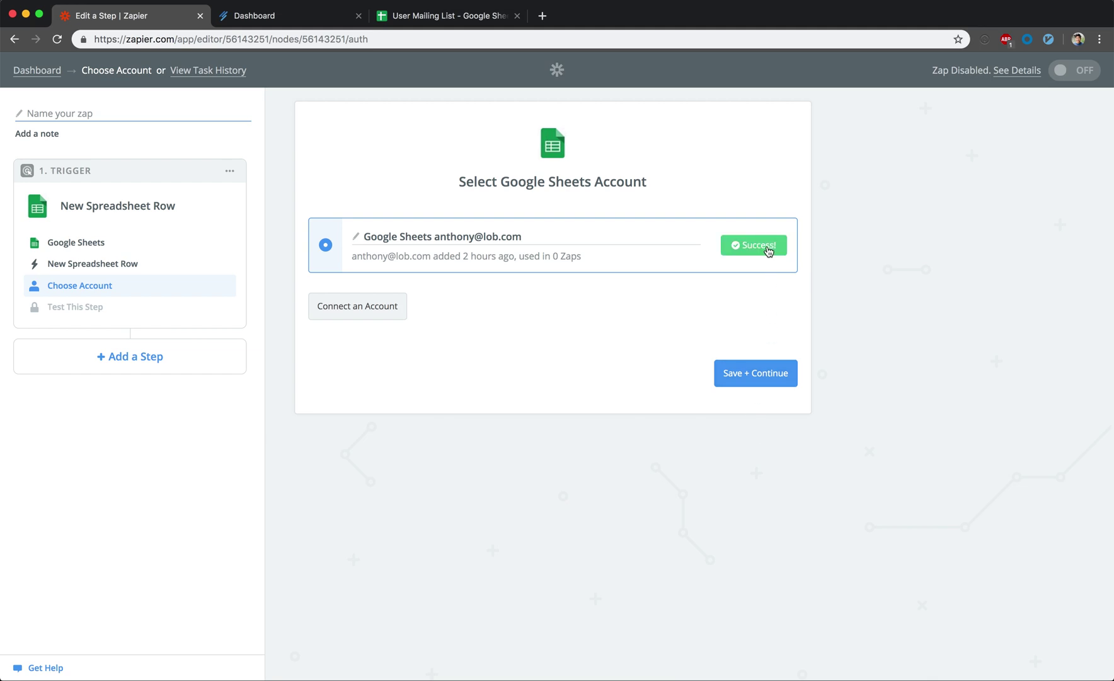
{"action": "left_click", "coordinate": [766, 372]}
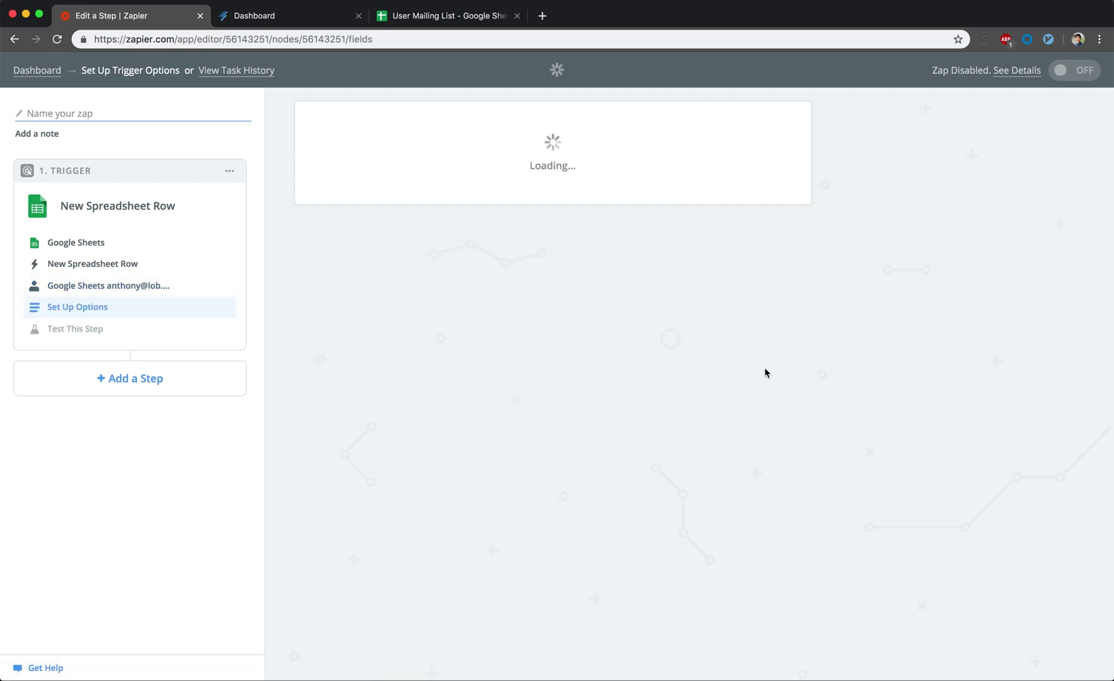
Watch Sheet1 of the User Mailing List spreadsheet and accept sample Spreadsheet Row A
{"action": "left_click", "coordinate": [767, 251]}
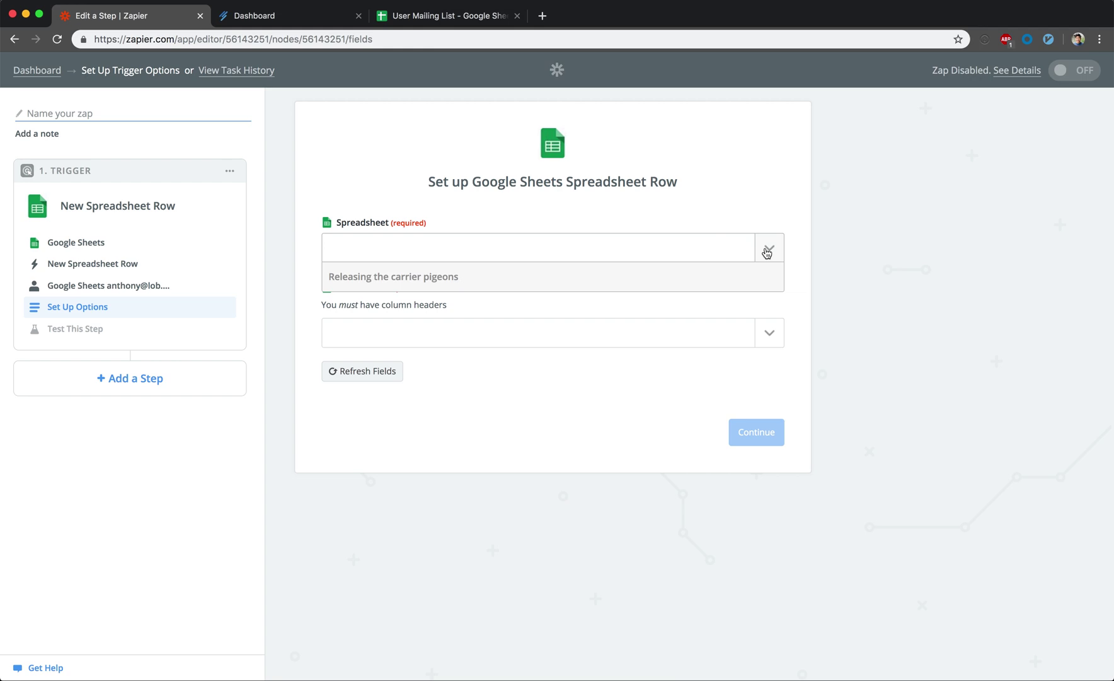
{"action": "left_click", "coordinate": [725, 305]}
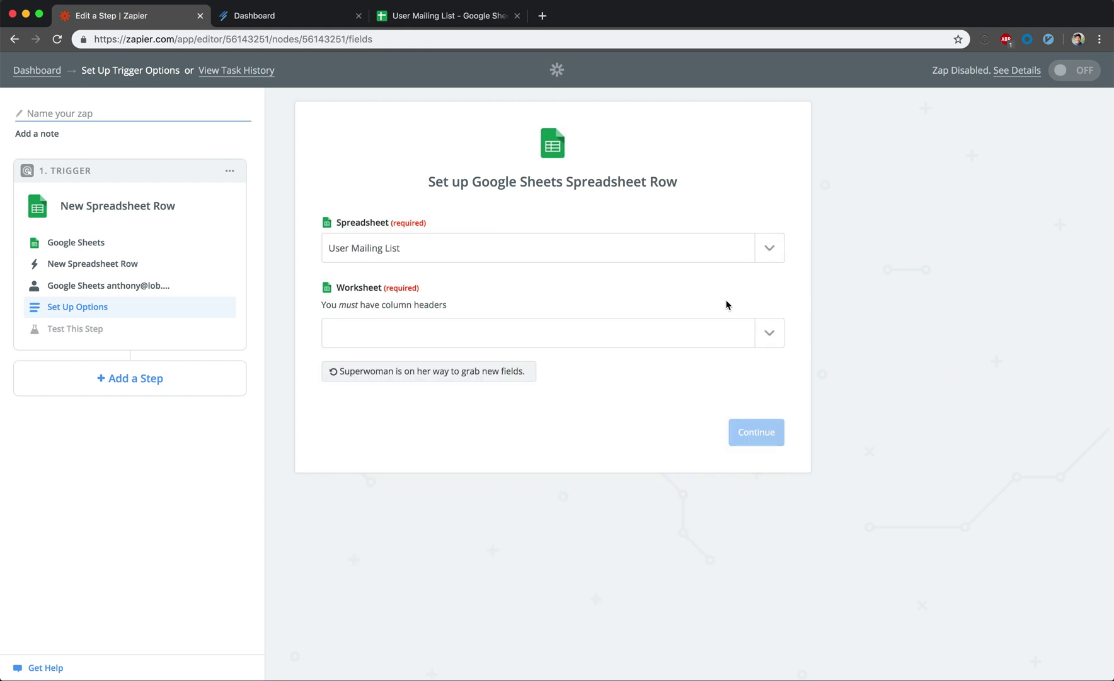
{"action": "left_click", "coordinate": [730, 332]}
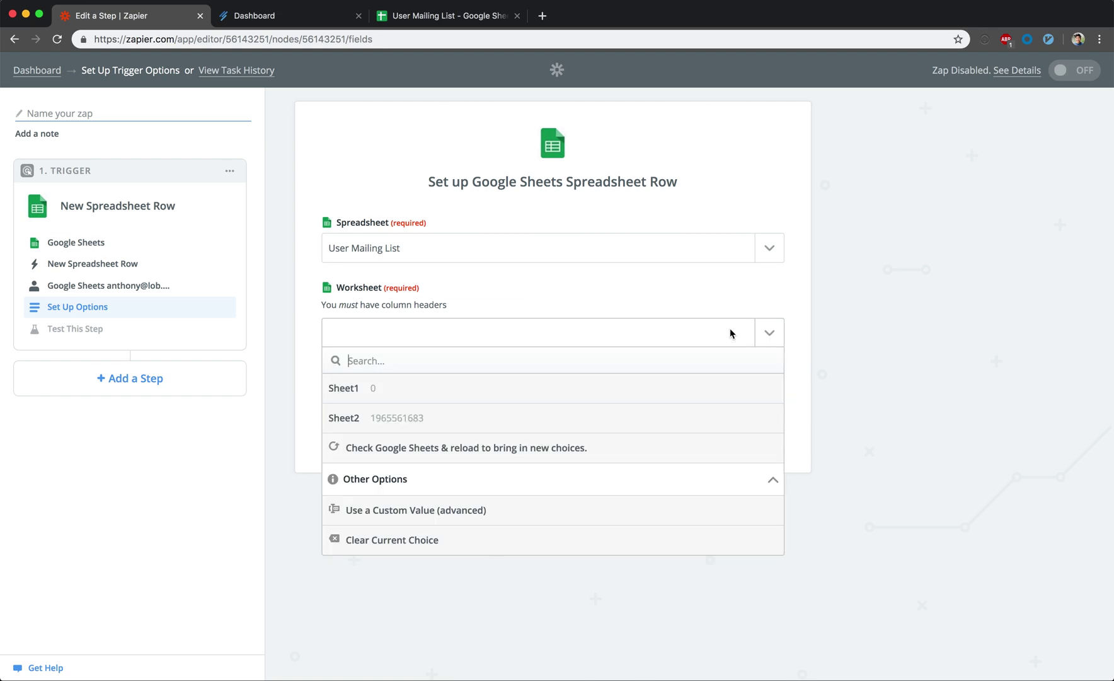
{"action": "left_click", "coordinate": [674, 391]}
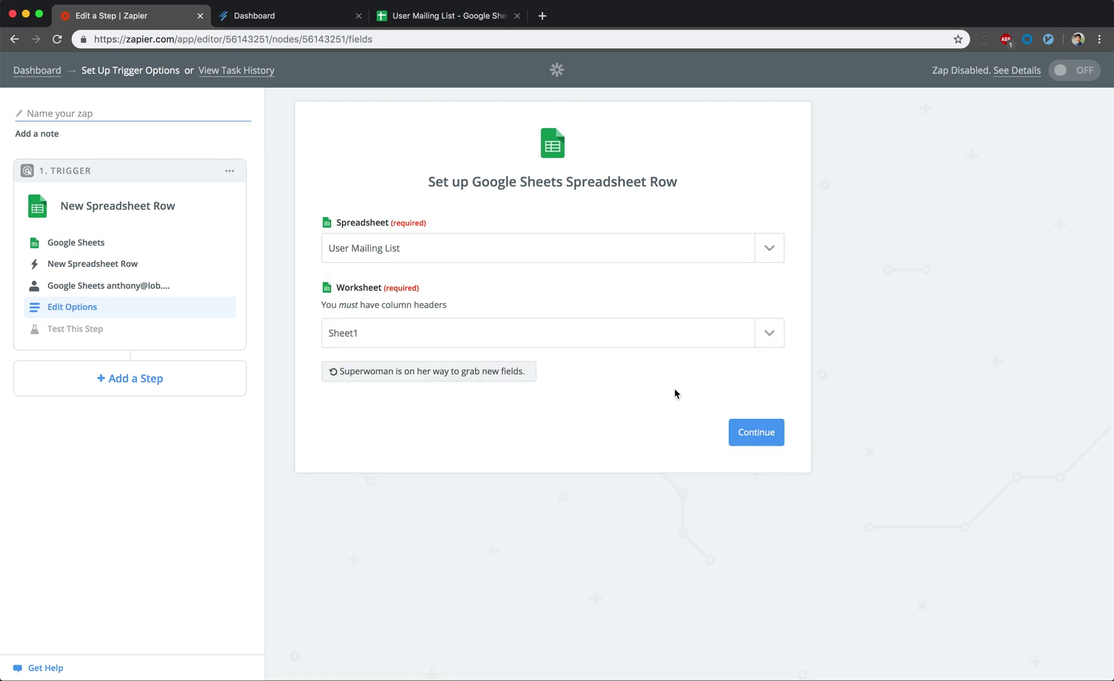
{"action": "left_click", "coordinate": [751, 438]}
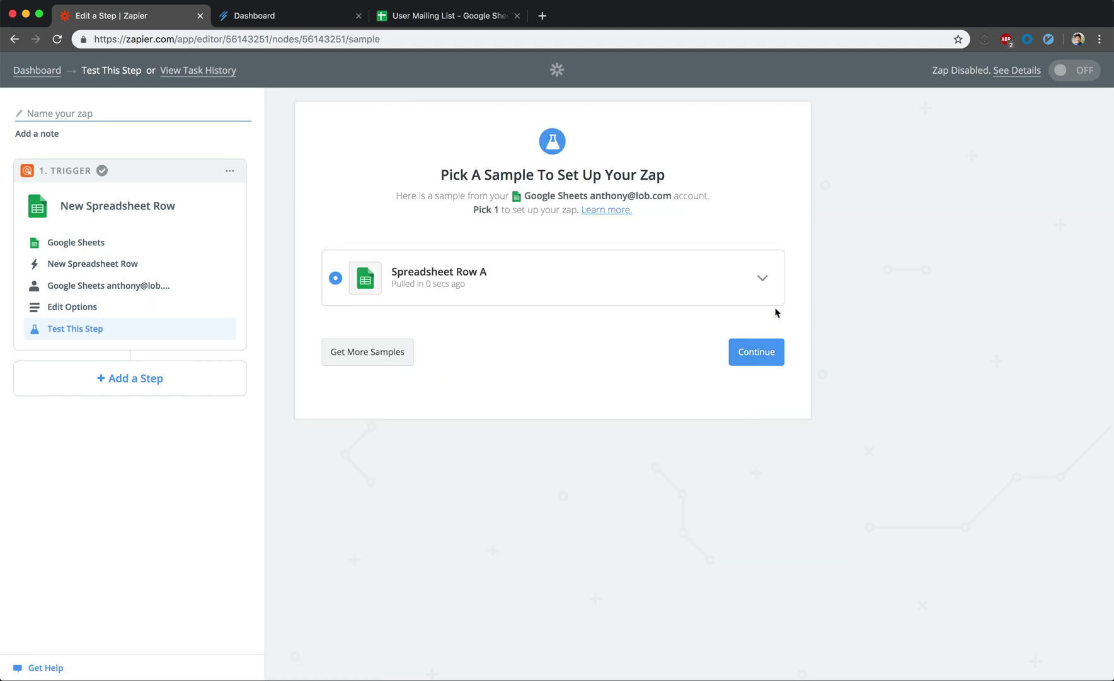
{"action": "left_click", "coordinate": [765, 281]}
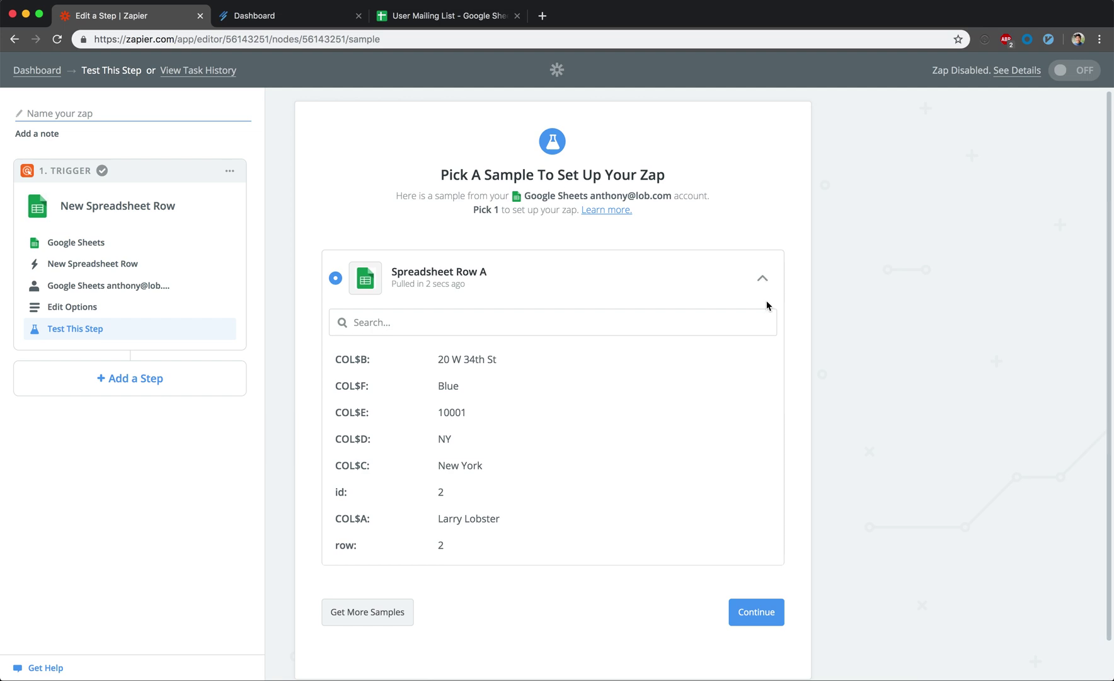
{"action": "left_click", "coordinate": [758, 616]}
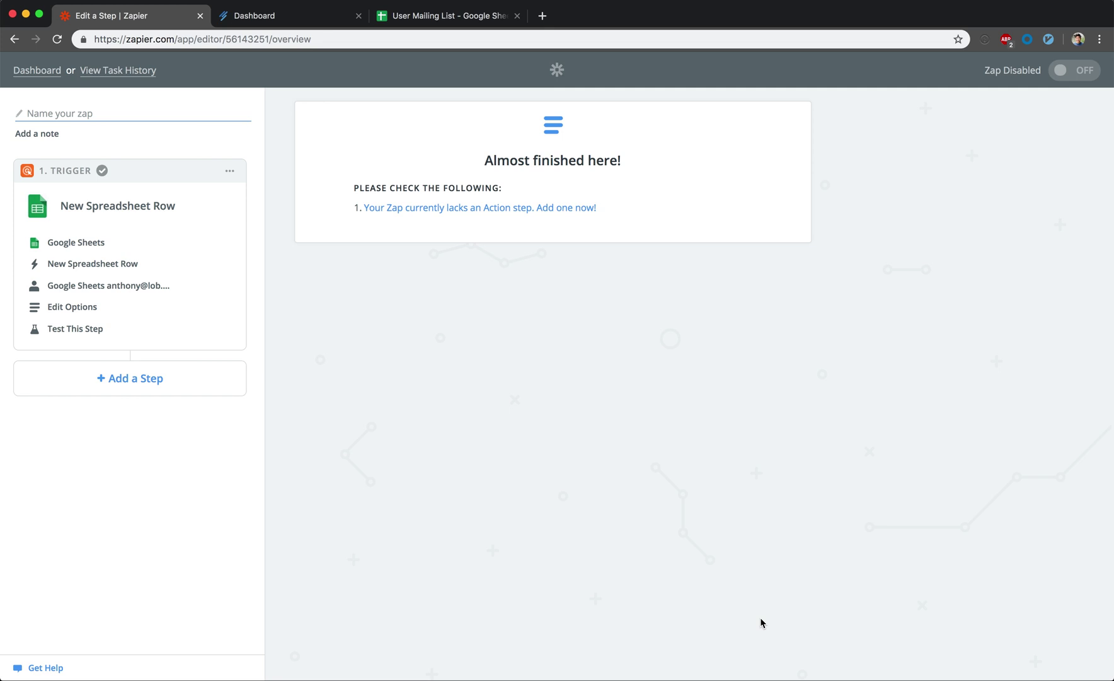
Add a Lob action step using the Send Postcard event
{"action": "left_click", "coordinate": [577, 208]}
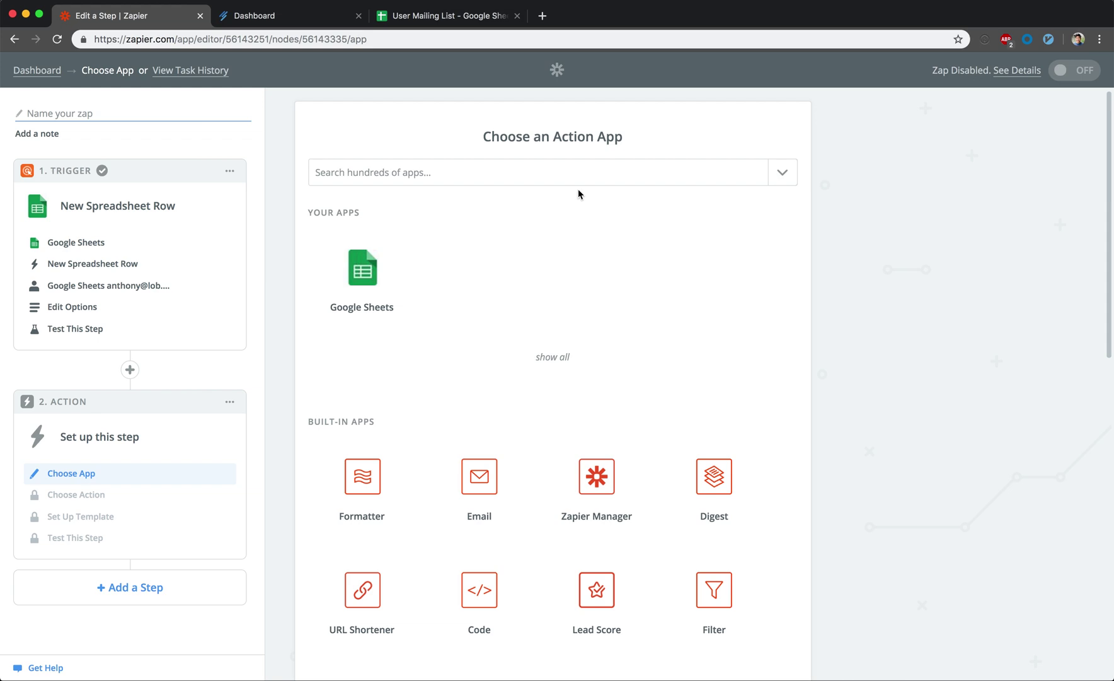
{"action": "left_click", "coordinate": [585, 171]}
{"action": "type", "text": "lob"}
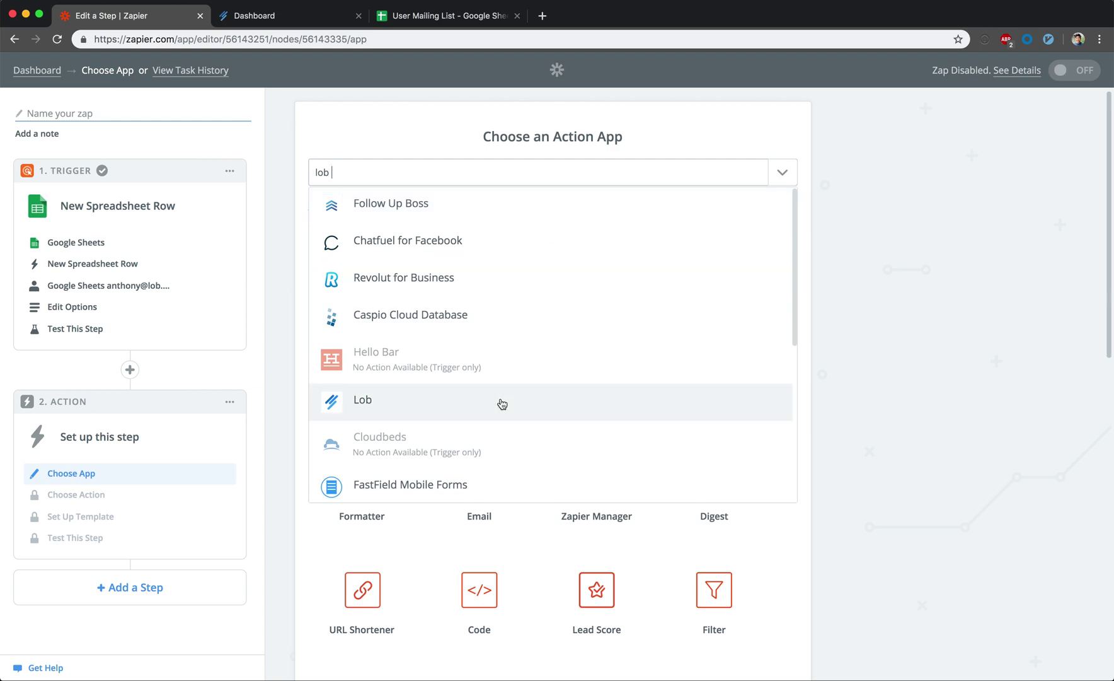
{"action": "left_click", "coordinate": [501, 403]}
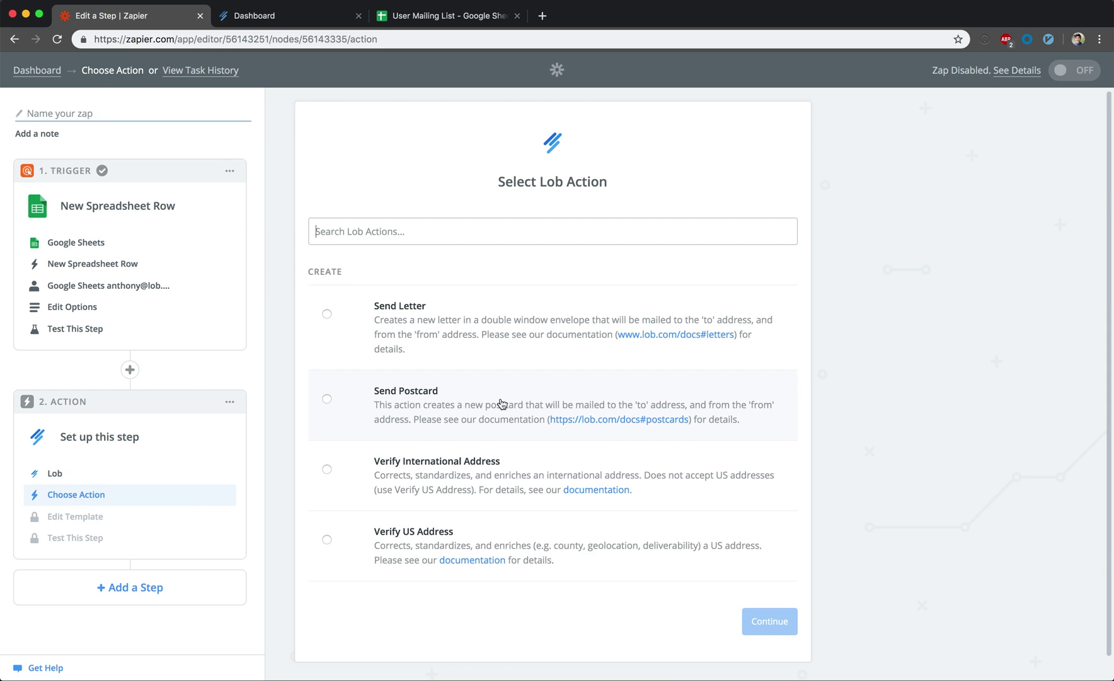
{"action": "left_click", "coordinate": [502, 403]}
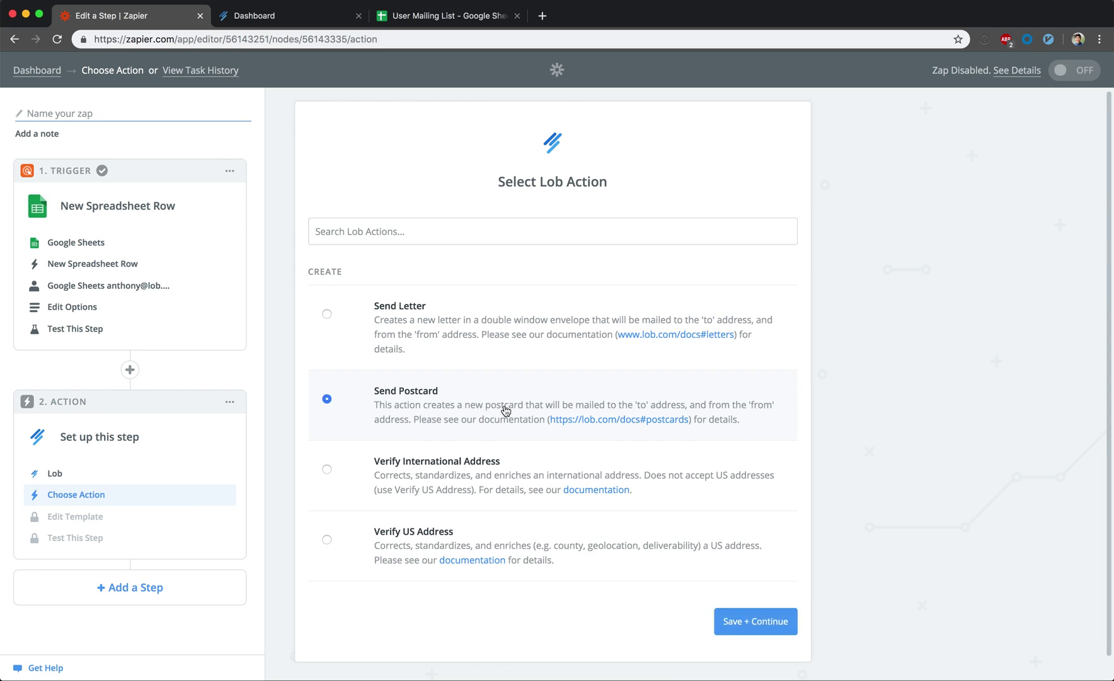
{"action": "left_click", "coordinate": [744, 620]}
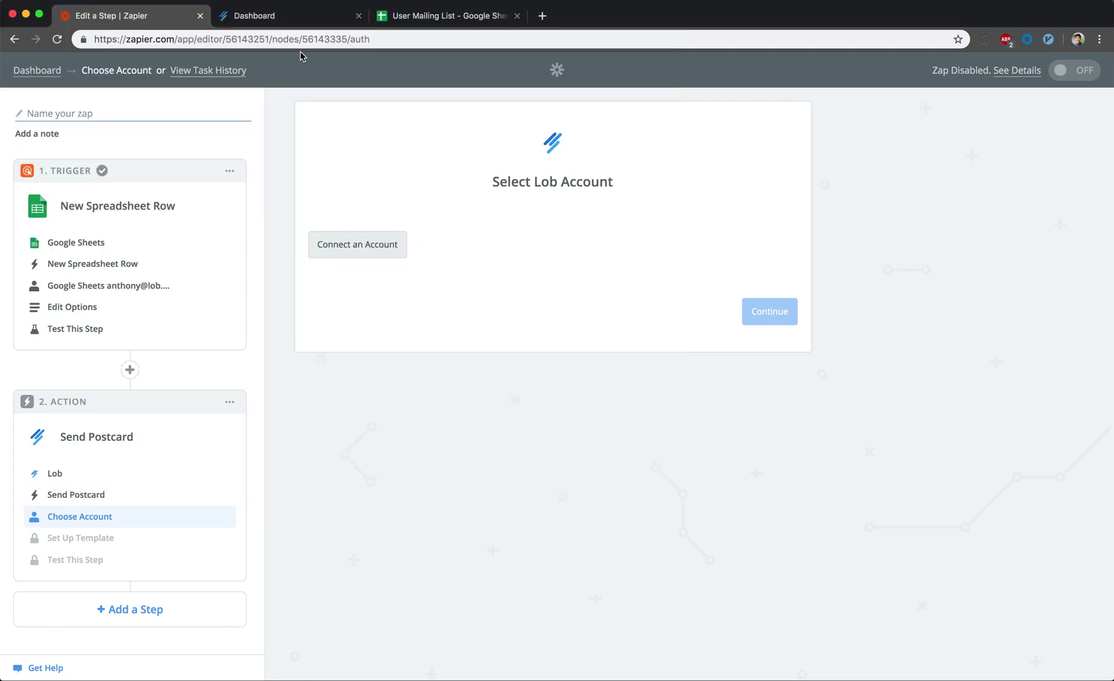
Copy the test secret API key from the Lob dashboard's API Keys settings
{"action": "left_click", "coordinate": [291, 23]}
{"action": "mouse_move", "coordinate": [844, 92]}
{"action": "left_click", "coordinate": [841, 133]}
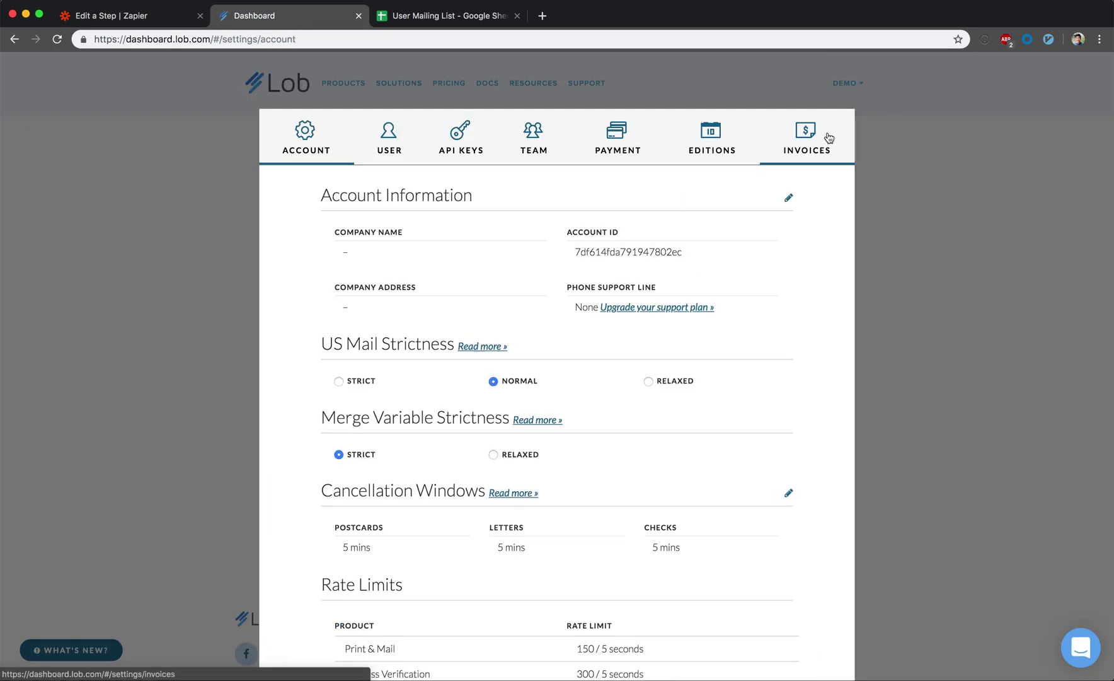
{"action": "left_click", "coordinate": [462, 135]}
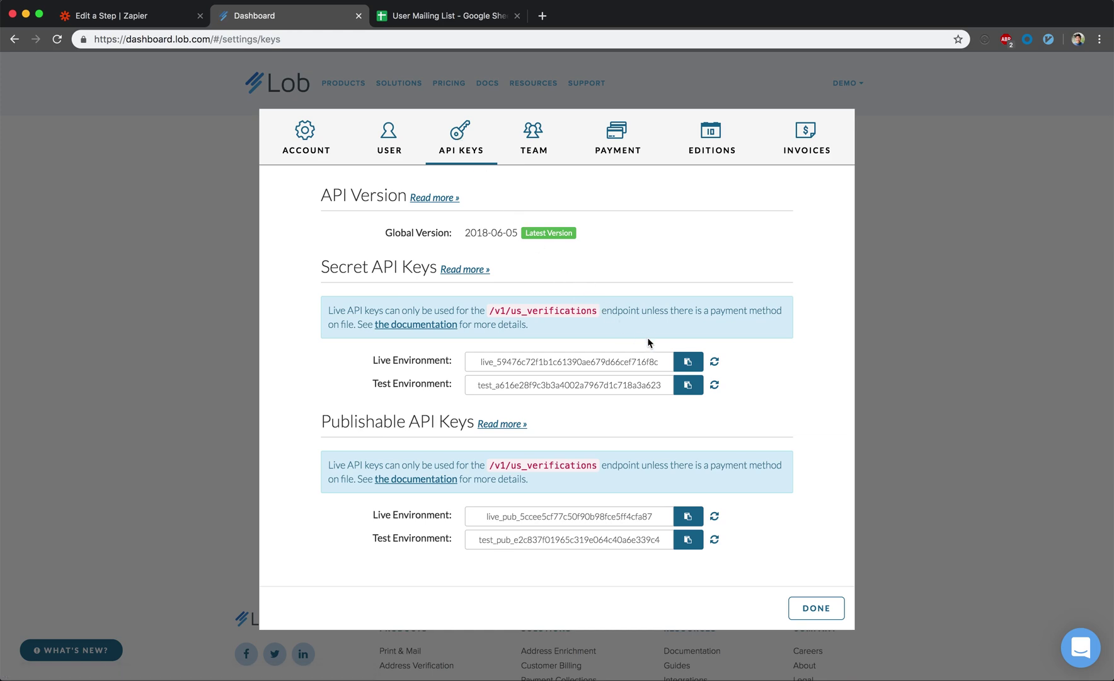
{"action": "left_click", "coordinate": [688, 384]}
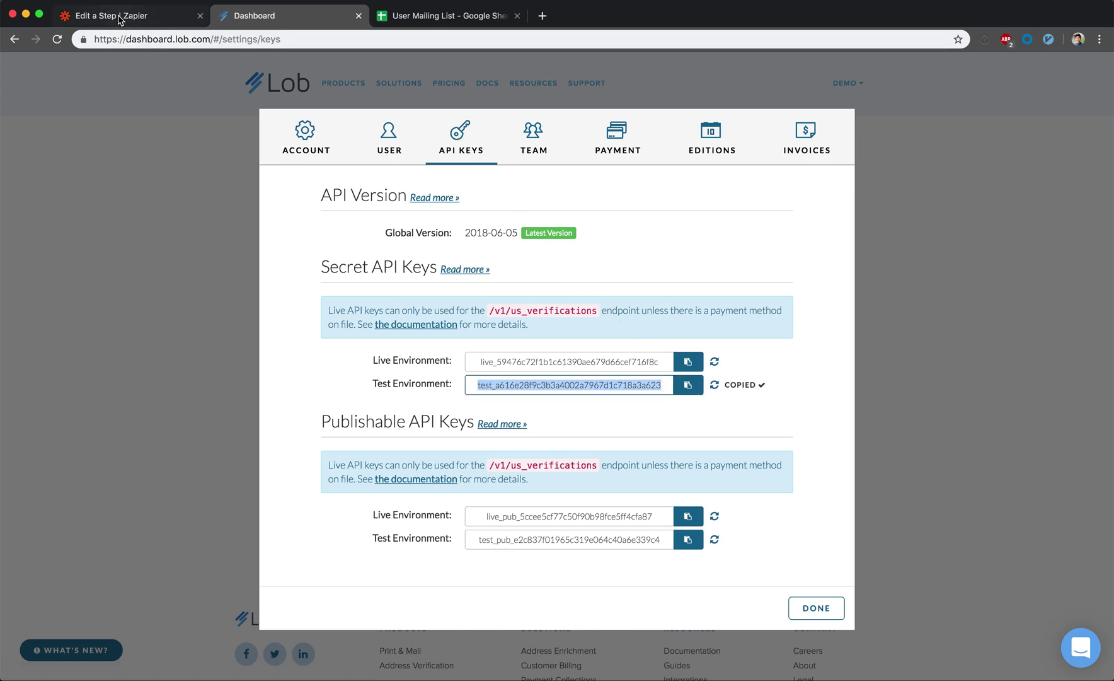
{"action": "left_click", "coordinate": [120, 19]}
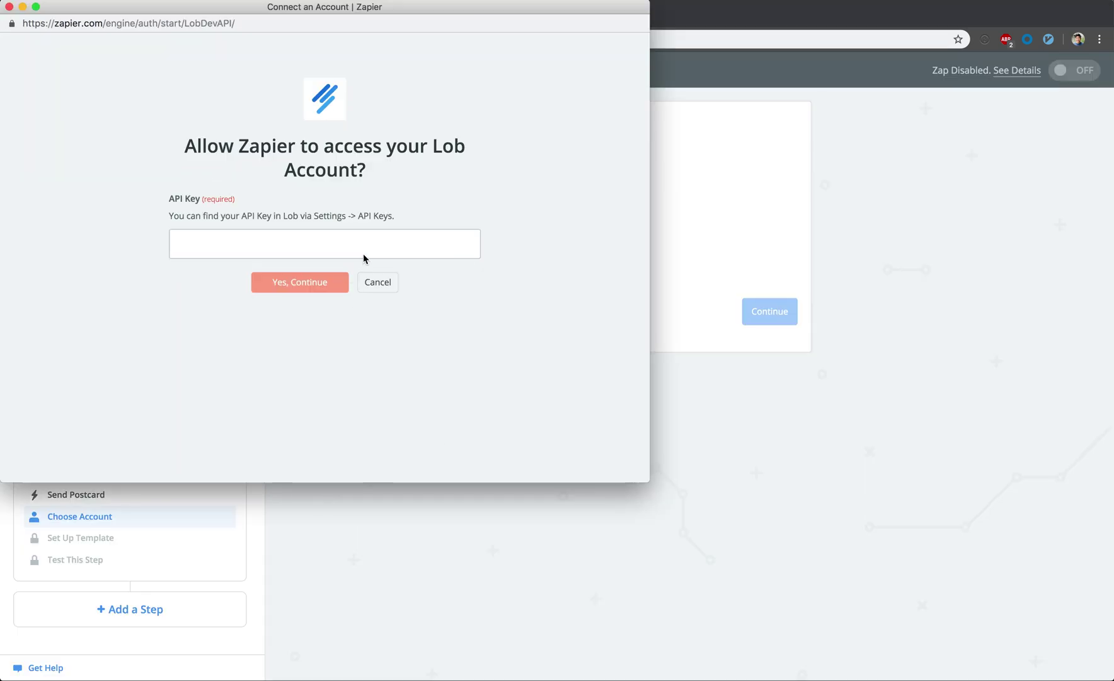
Connect Lob with the pasted test API key and confirm the account tests successfully
{"action": "left_click", "coordinate": [365, 249]}
{"action": "key", "text": "super+v"}
{"action": "left_click", "coordinate": [324, 279]}
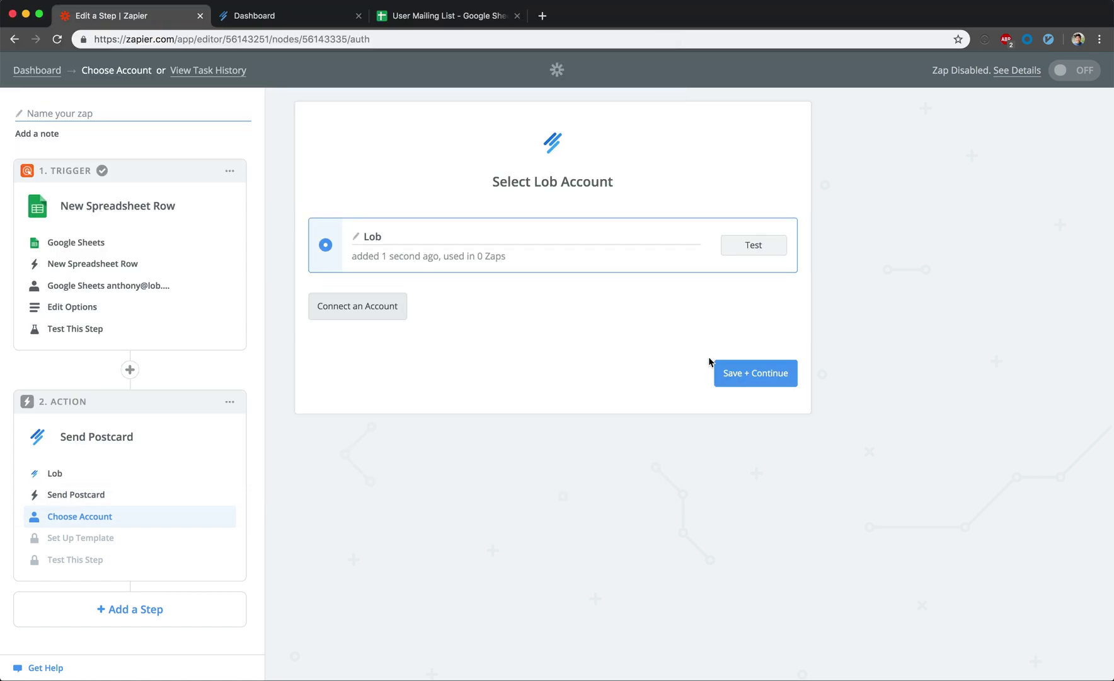
{"action": "left_click", "coordinate": [765, 249]}
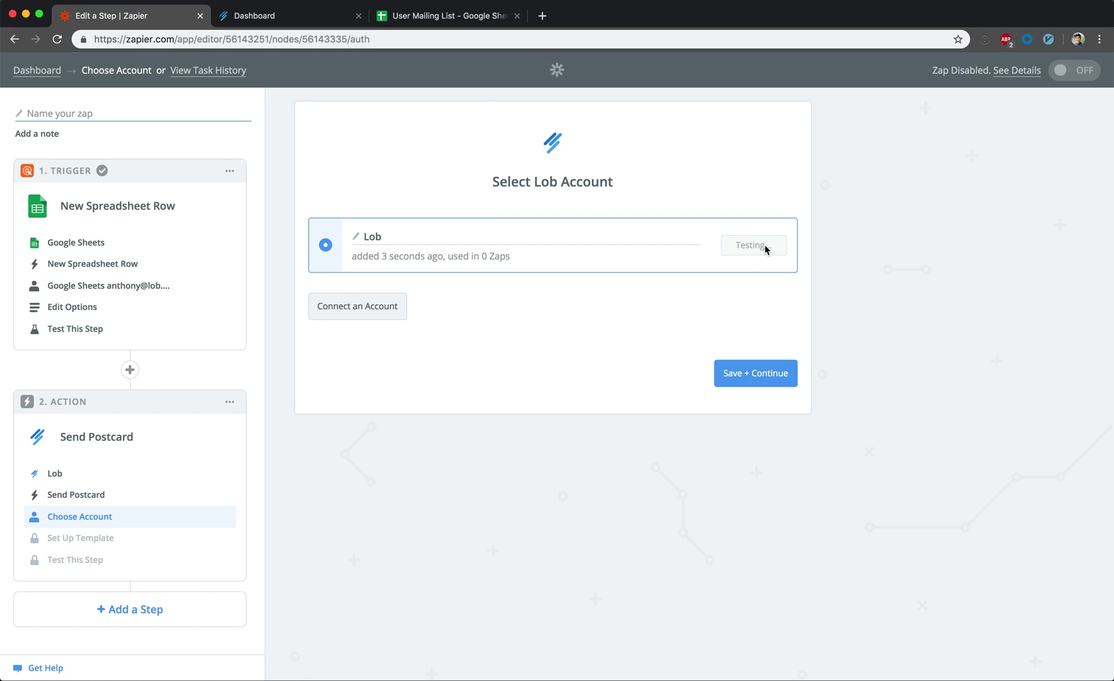
{"action": "left_click", "coordinate": [755, 378]}
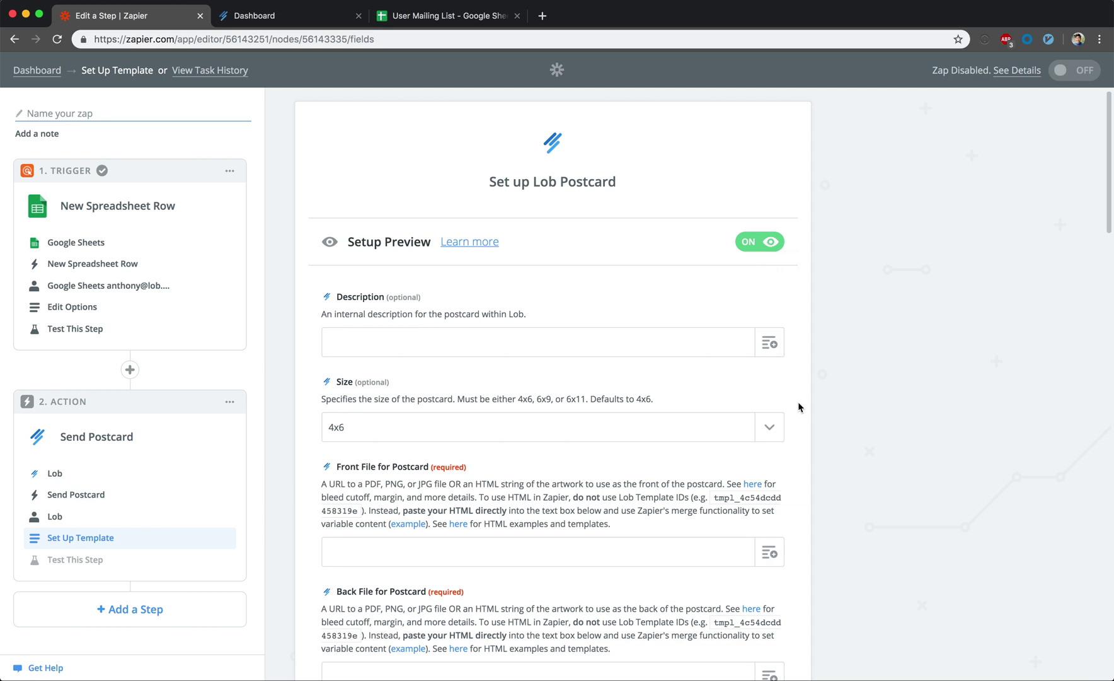
{"action": "scroll", "coordinate": [798, 403], "scroll_direction": "down", "scroll_amount": 5}
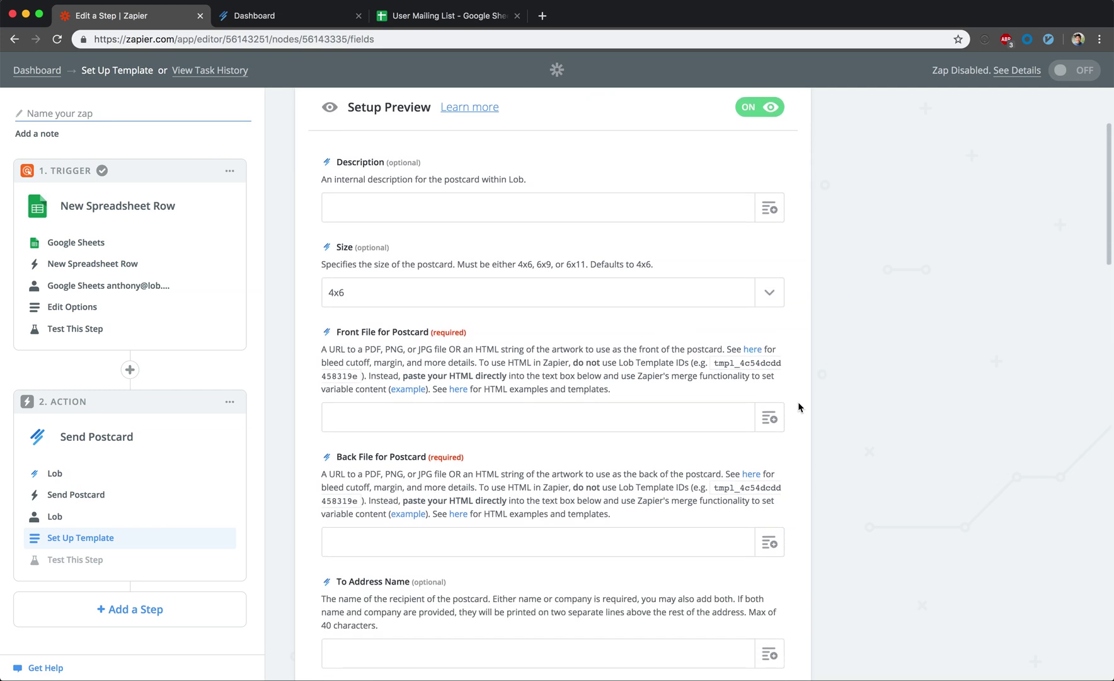
{"action": "scroll", "coordinate": [799, 405], "scroll_direction": "down", "scroll_amount": 1}
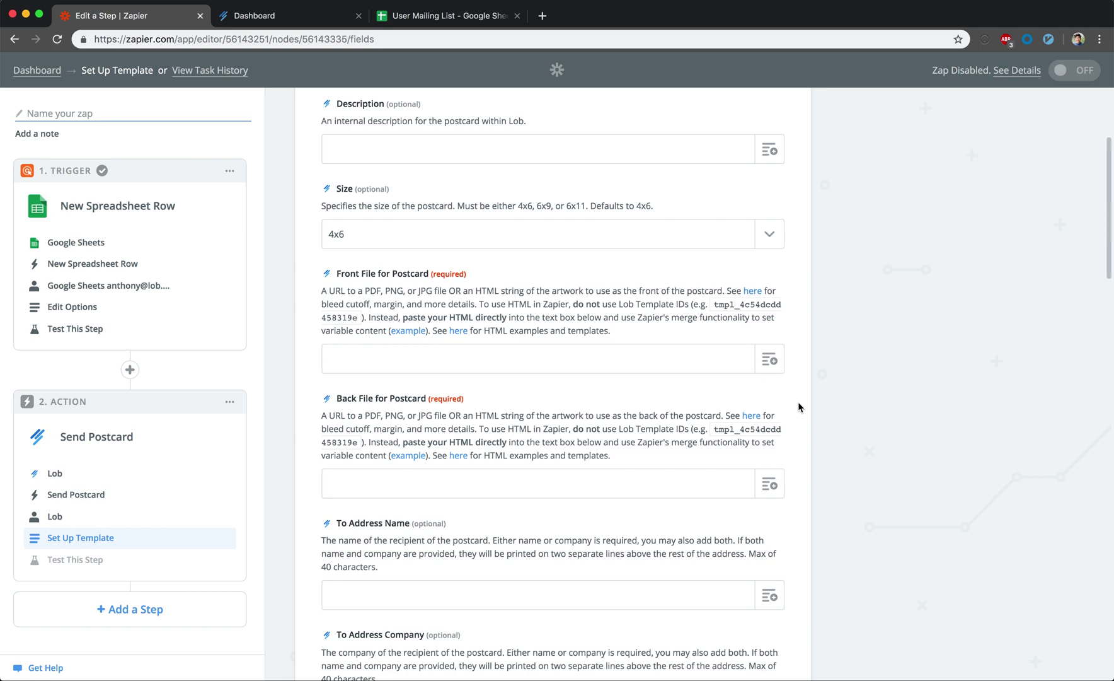
{"action": "key", "text": "super+Tab"}
{"action": "key", "text": "super+Tab"}
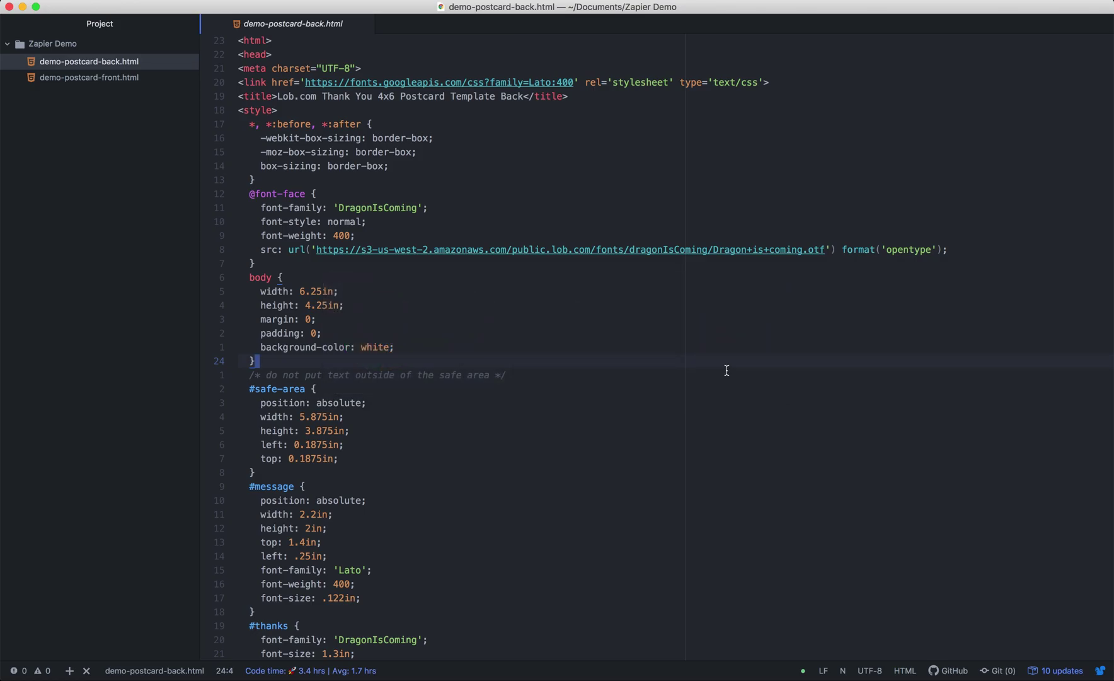
Paste the back postcard HTML from Atom into the Back File field
{"action": "key", "text": "super+a"}
{"action": "key", "text": "super+Tab"}
{"action": "left_click", "coordinate": [518, 483]}
{"action": "key", "text": "super+v"}
Paste the demo-postcard-front.html contents into the Front File field
{"action": "key", "text": "super+Tab"}
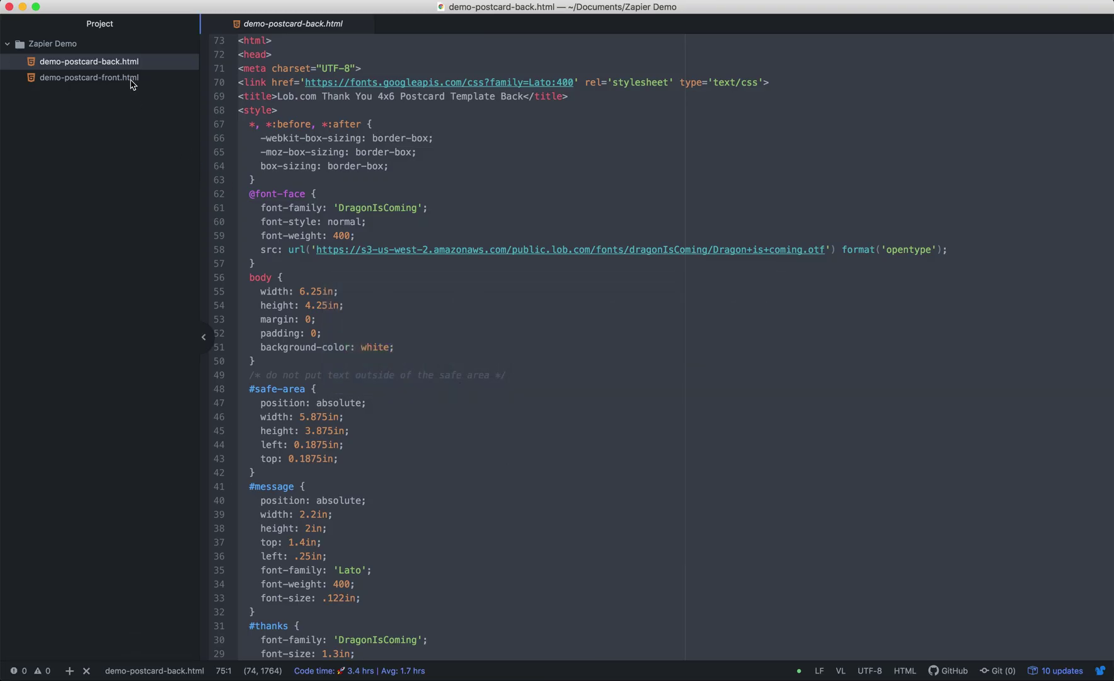
{"action": "left_click", "coordinate": [135, 78]}
{"action": "left_click", "coordinate": [335, 152]}
{"action": "key", "text": "super+a"}
{"action": "key", "text": "super+Tab"}
{"action": "scroll", "coordinate": [478, 259], "scroll_direction": "up", "scroll_amount": 5}
{"action": "scroll", "coordinate": [477, 259], "scroll_direction": "up", "scroll_amount": 10}
{"action": "left_click", "coordinate": [522, 200]}
{"action": "key", "text": "super+v"}
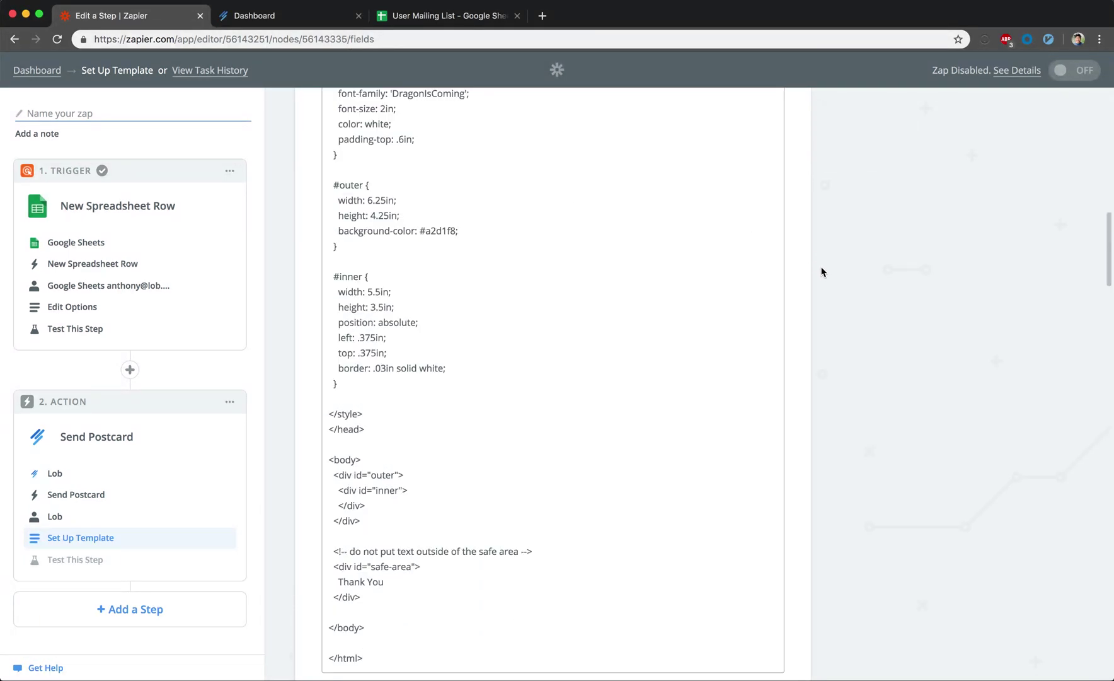
Map the To Address Name field to the spreadsheet row's Name value
{"action": "scroll", "coordinate": [811, 276], "scroll_direction": "down", "scroll_amount": 1}
{"action": "scroll", "coordinate": [811, 276], "scroll_direction": "down", "scroll_amount": 10}
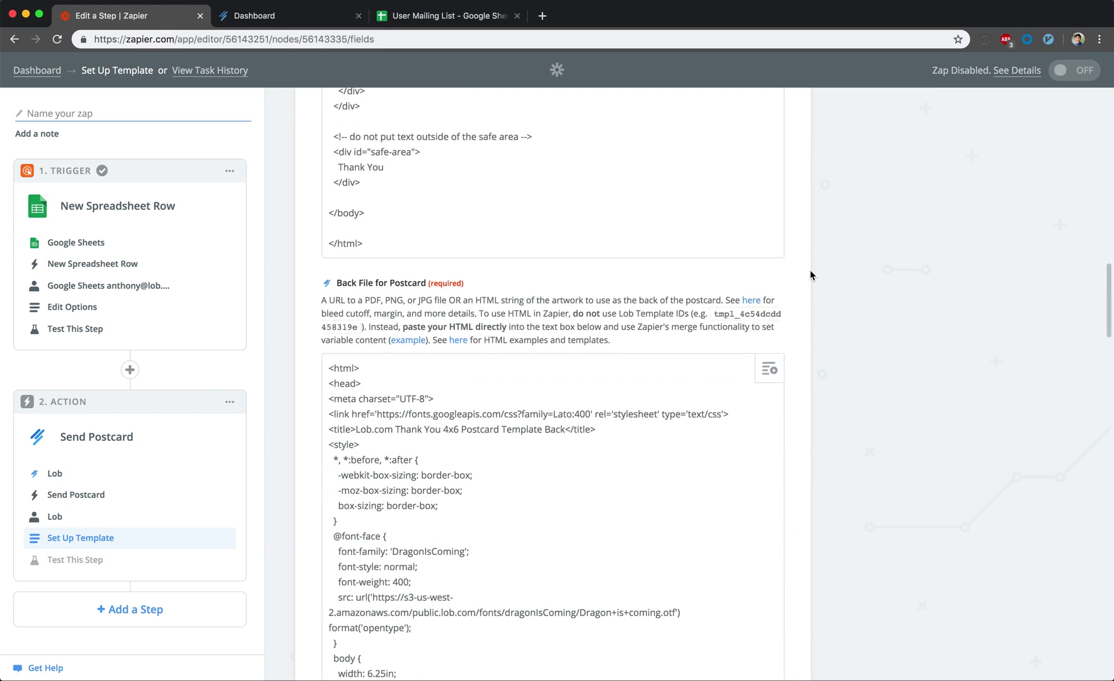
{"action": "scroll", "coordinate": [811, 276], "scroll_direction": "down", "scroll_amount": 9}
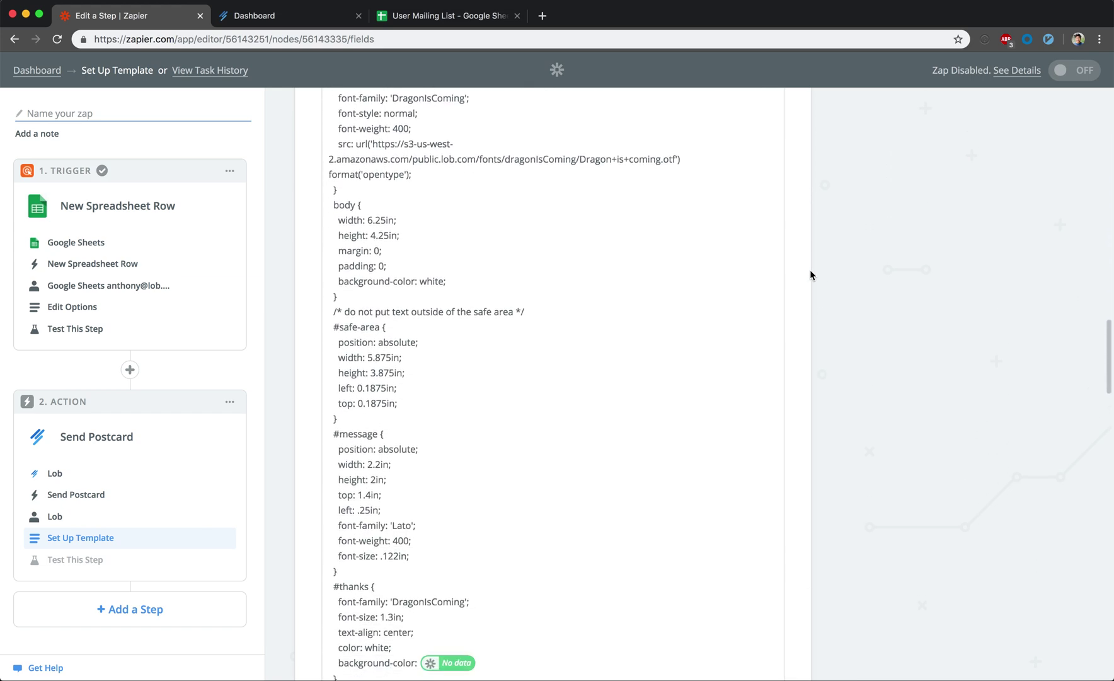
{"action": "scroll", "coordinate": [811, 250], "scroll_direction": "down", "scroll_amount": 9}
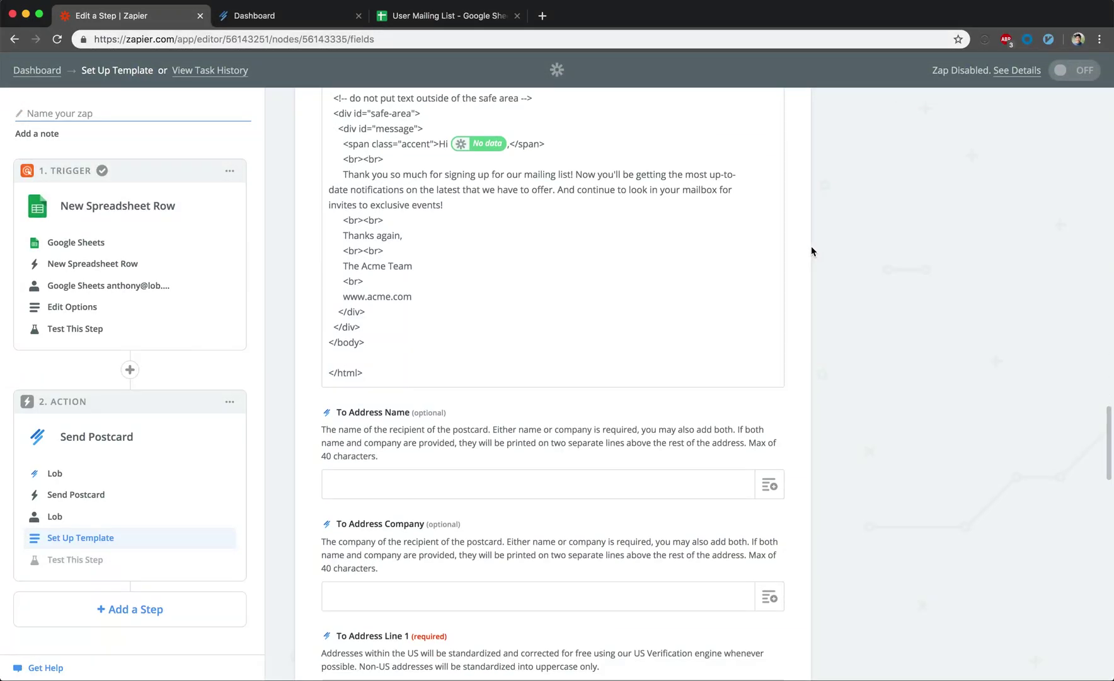
{"action": "scroll", "coordinate": [811, 251], "scroll_direction": "down", "scroll_amount": 2}
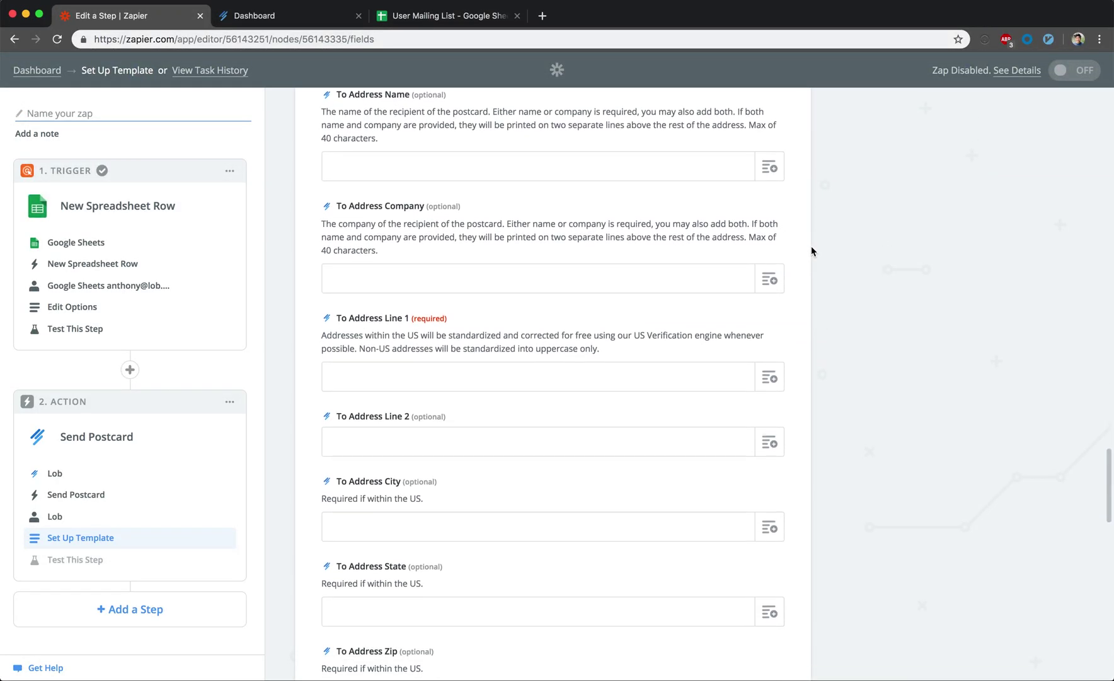
{"action": "left_click", "coordinate": [772, 182]}
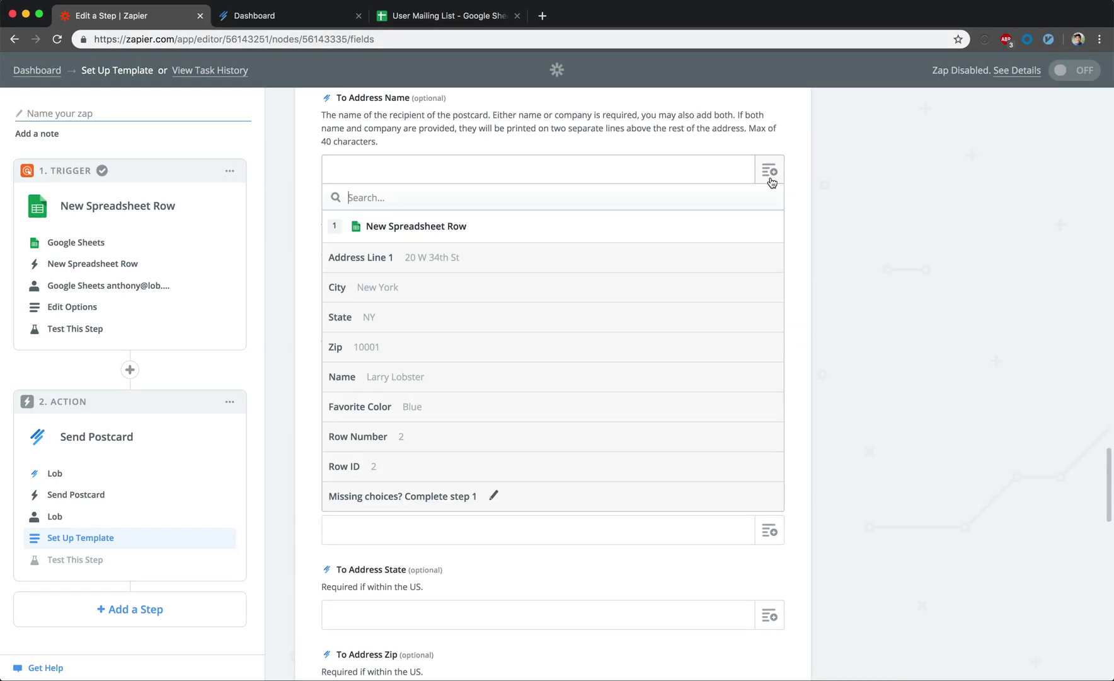
{"action": "left_click", "coordinate": [600, 376]}
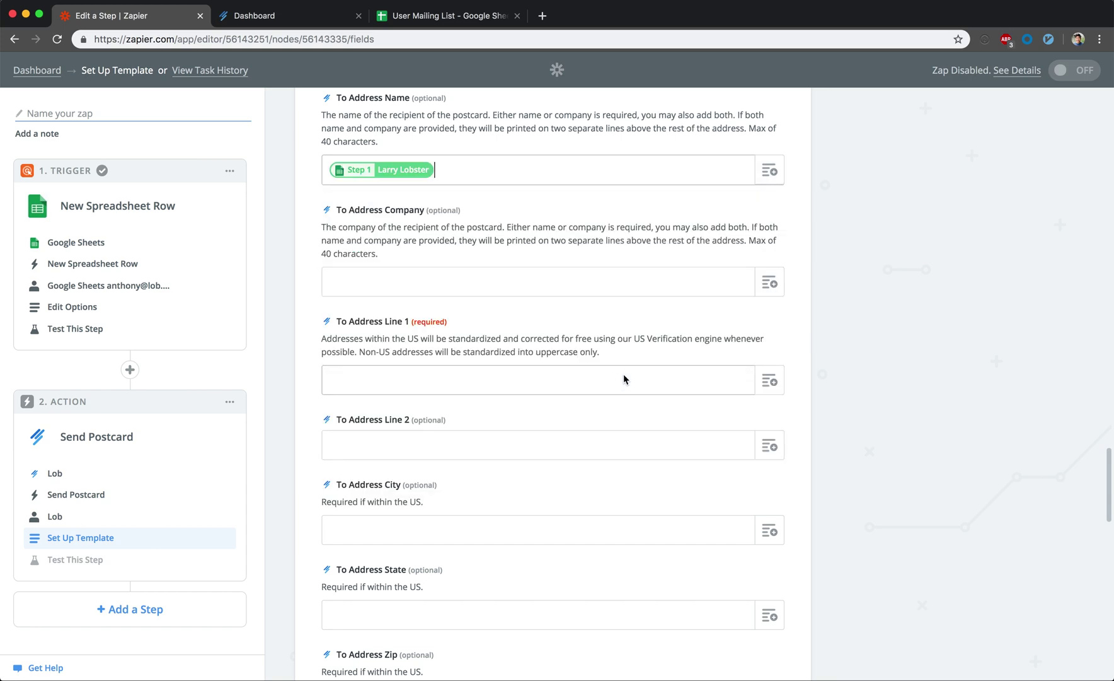
Map To Address Line 1, City, State and Zip to the matching spreadsheet columns
{"action": "left_click", "coordinate": [771, 382]}
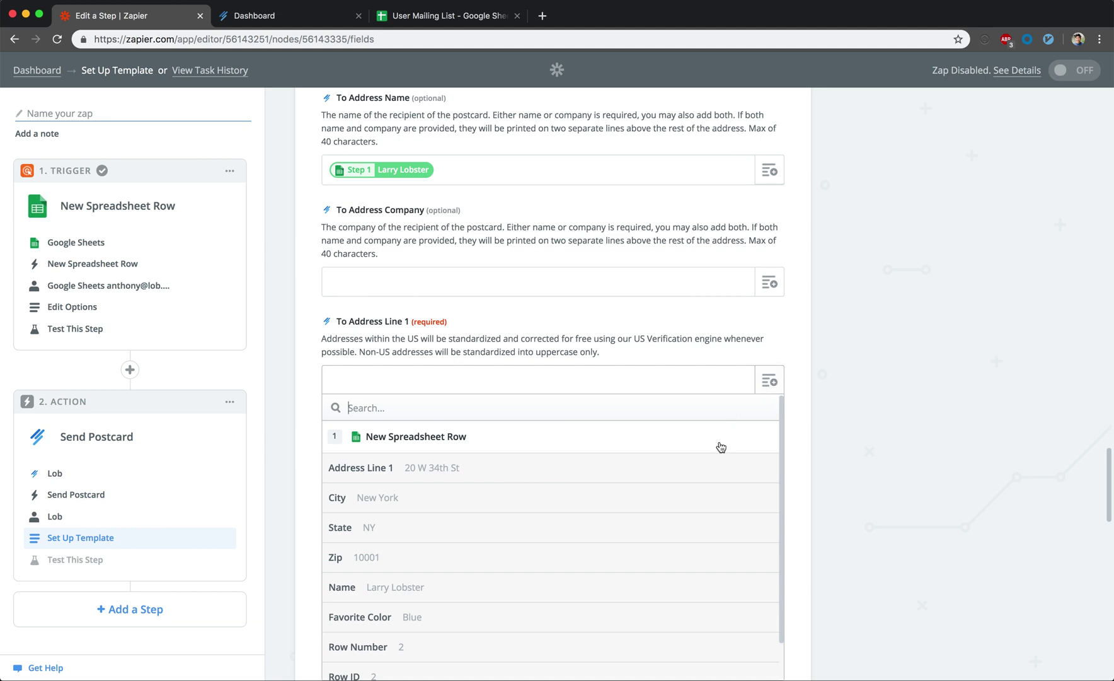
{"action": "left_click", "coordinate": [711, 466]}
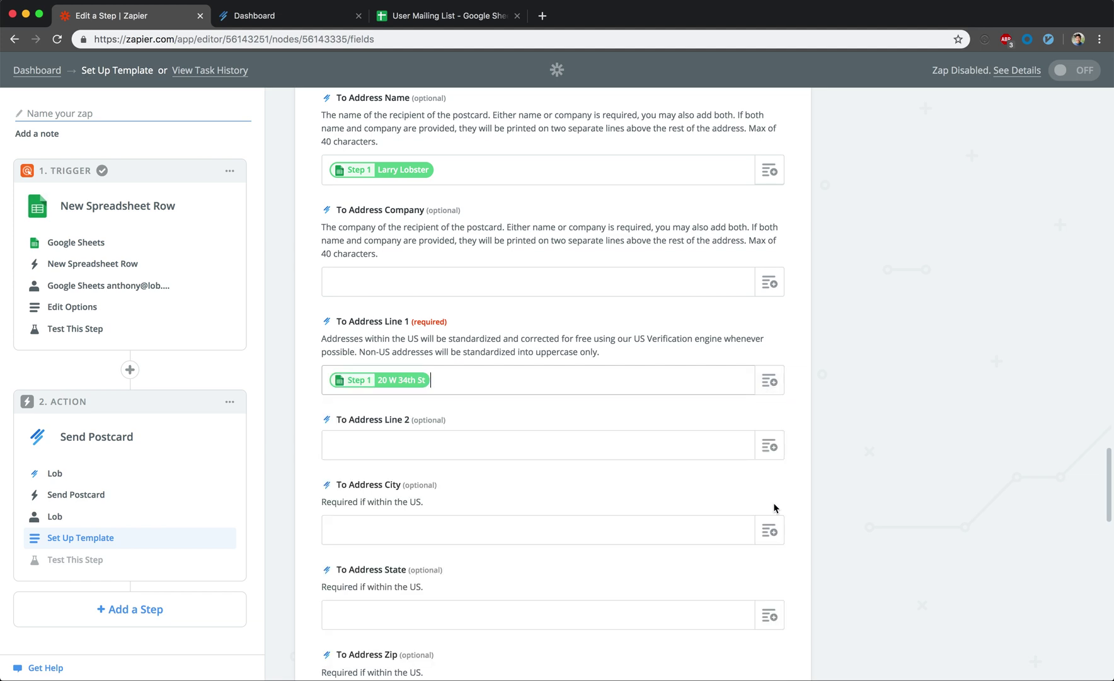
{"action": "left_click", "coordinate": [770, 532]}
{"action": "scroll", "coordinate": [663, 567], "scroll_direction": "down", "scroll_amount": 3}
{"action": "left_click", "coordinate": [629, 560]}
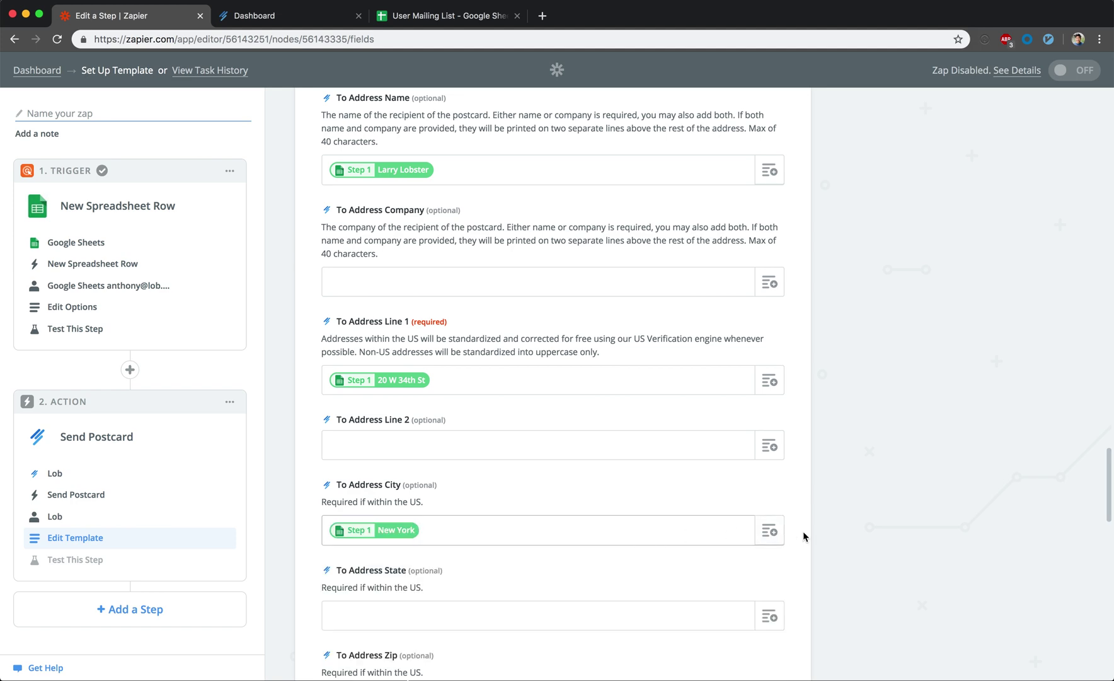
{"action": "scroll", "coordinate": [803, 531], "scroll_direction": "down", "scroll_amount": 3}
{"action": "left_click", "coordinate": [770, 494]}
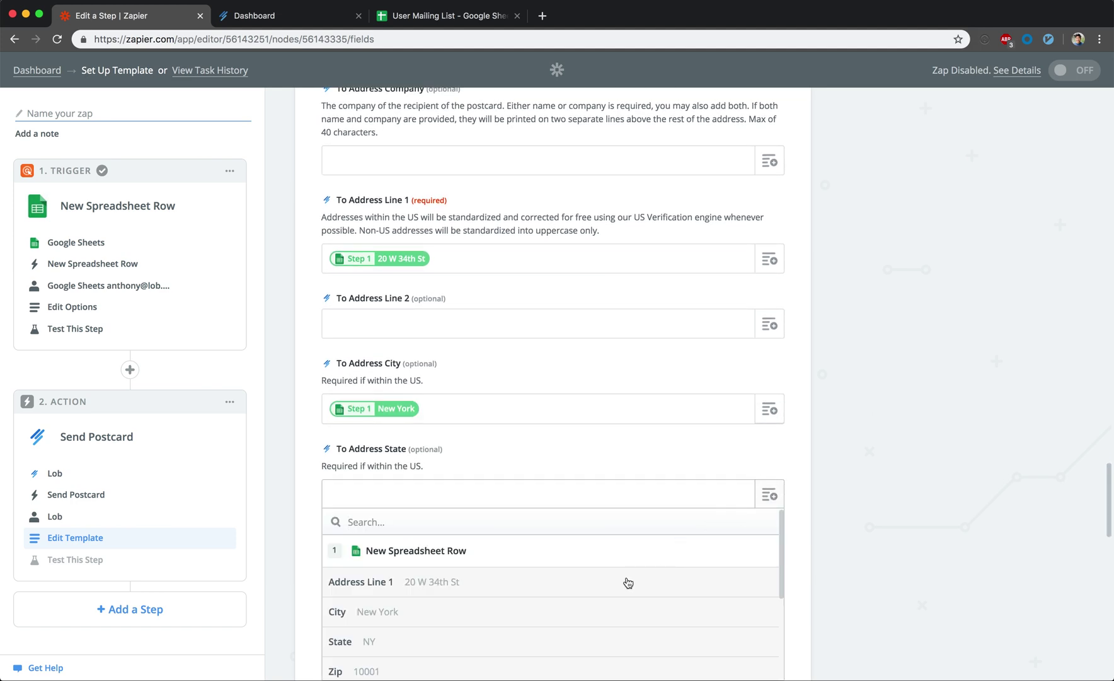
{"action": "left_click", "coordinate": [550, 640]}
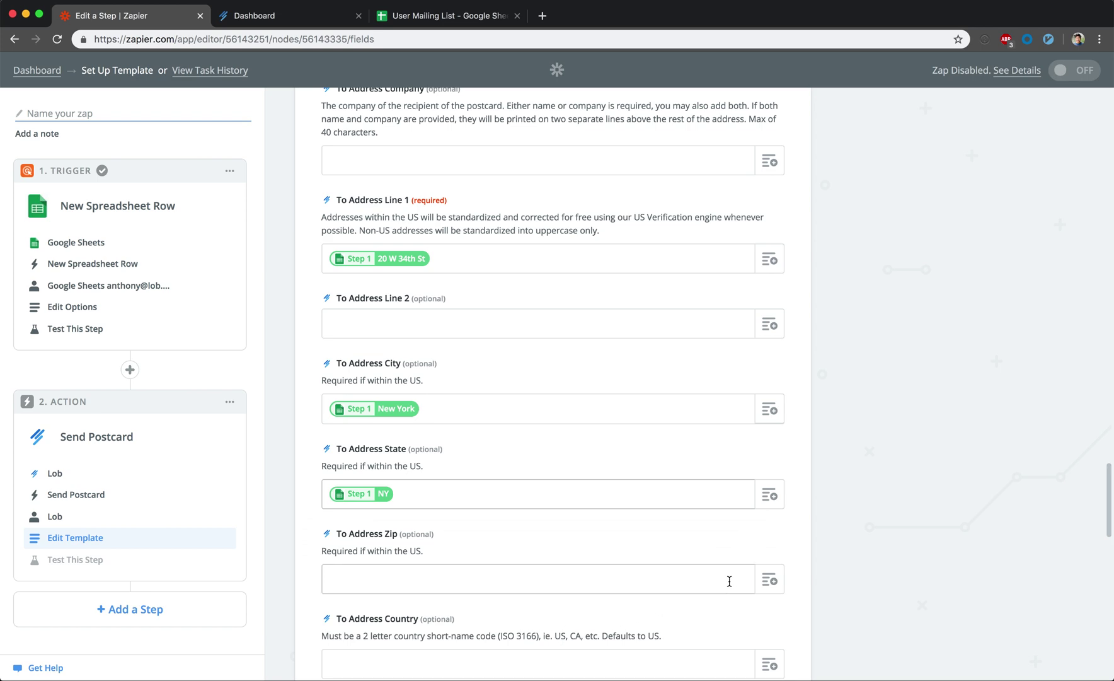
{"action": "left_click", "coordinate": [769, 579]}
{"action": "scroll", "coordinate": [576, 645], "scroll_direction": "down", "scroll_amount": 5}
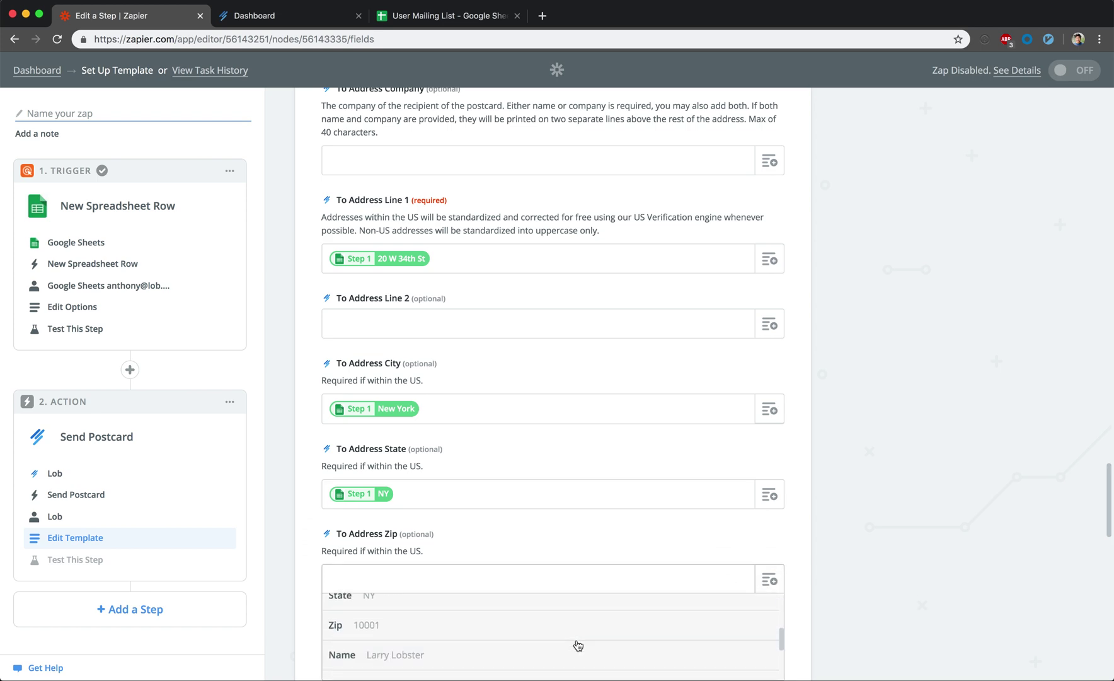
{"action": "left_click", "coordinate": [530, 626]}
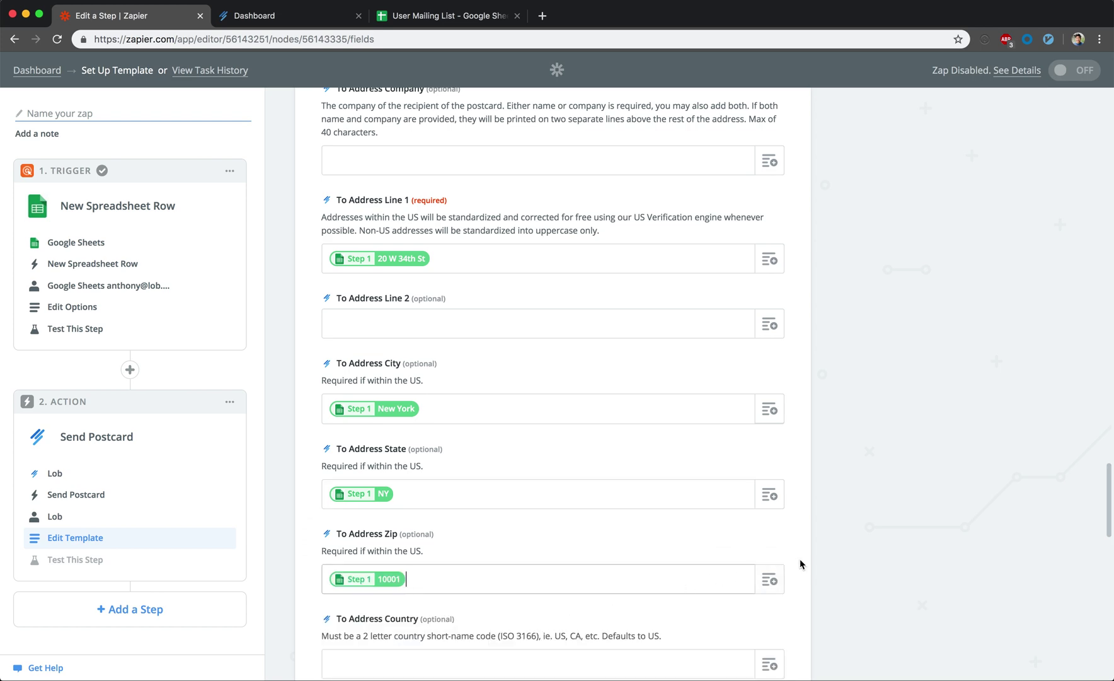
{"action": "scroll", "coordinate": [800, 558], "scroll_direction": "down", "scroll_amount": 15}
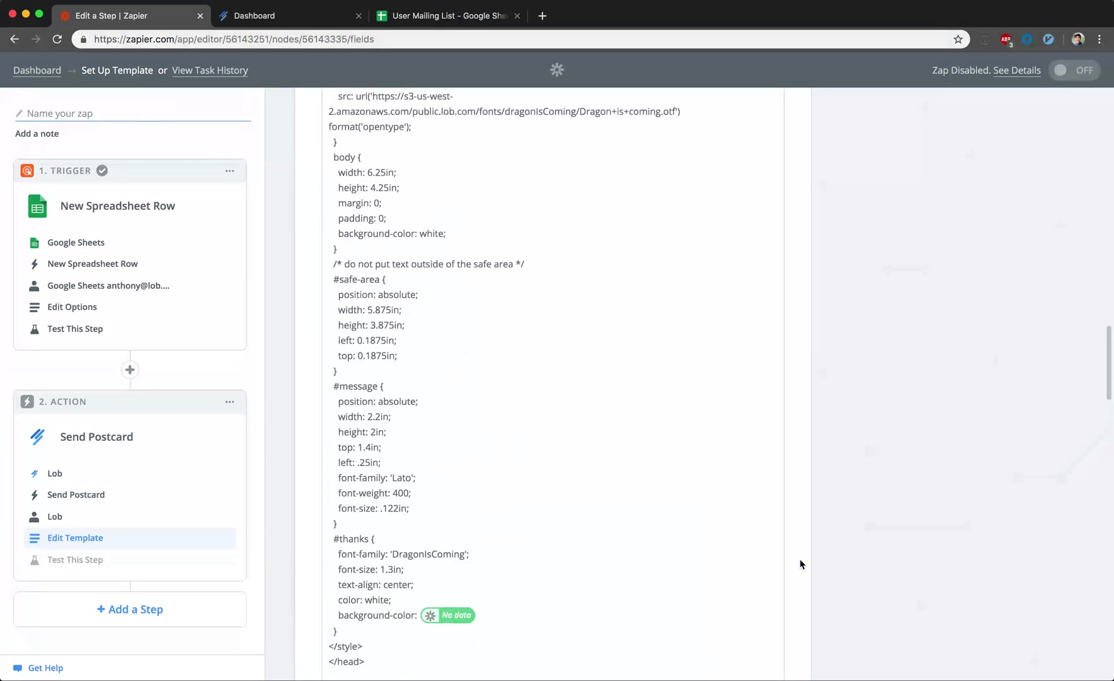
Insert the Step 1 Favorite Color field into the banner's background-color in the back template
{"action": "scroll", "coordinate": [800, 557], "scroll_direction": "down", "scroll_amount": 8}
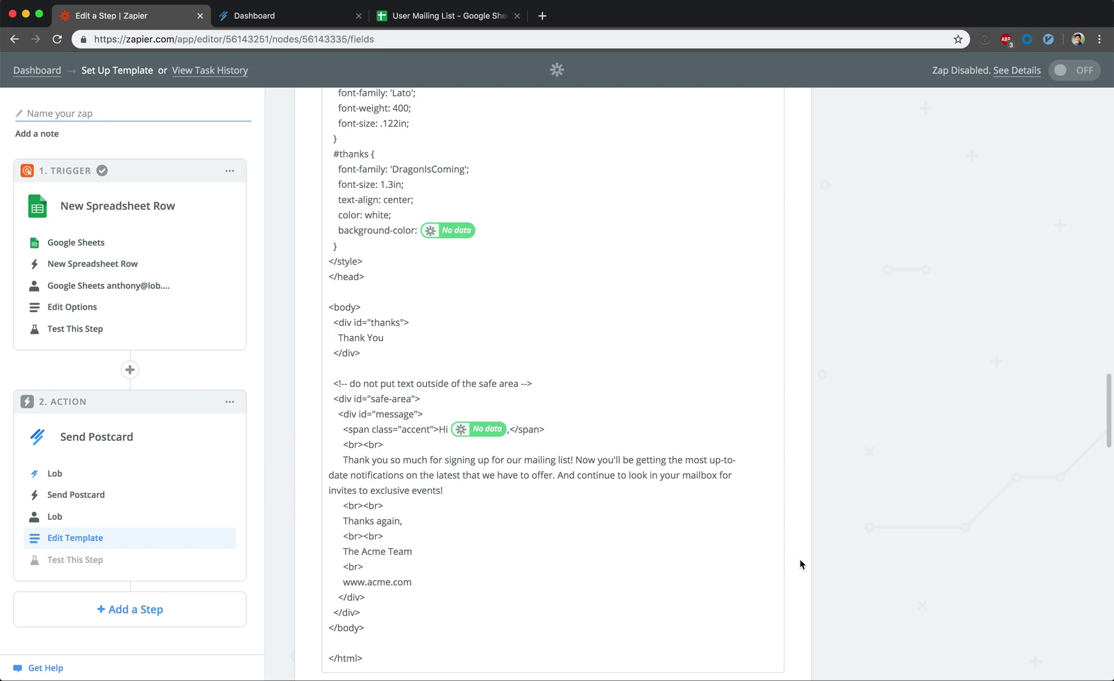
{"action": "scroll", "coordinate": [800, 559], "scroll_direction": "down", "scroll_amount": 1}
{"action": "left_click", "coordinate": [458, 226]}
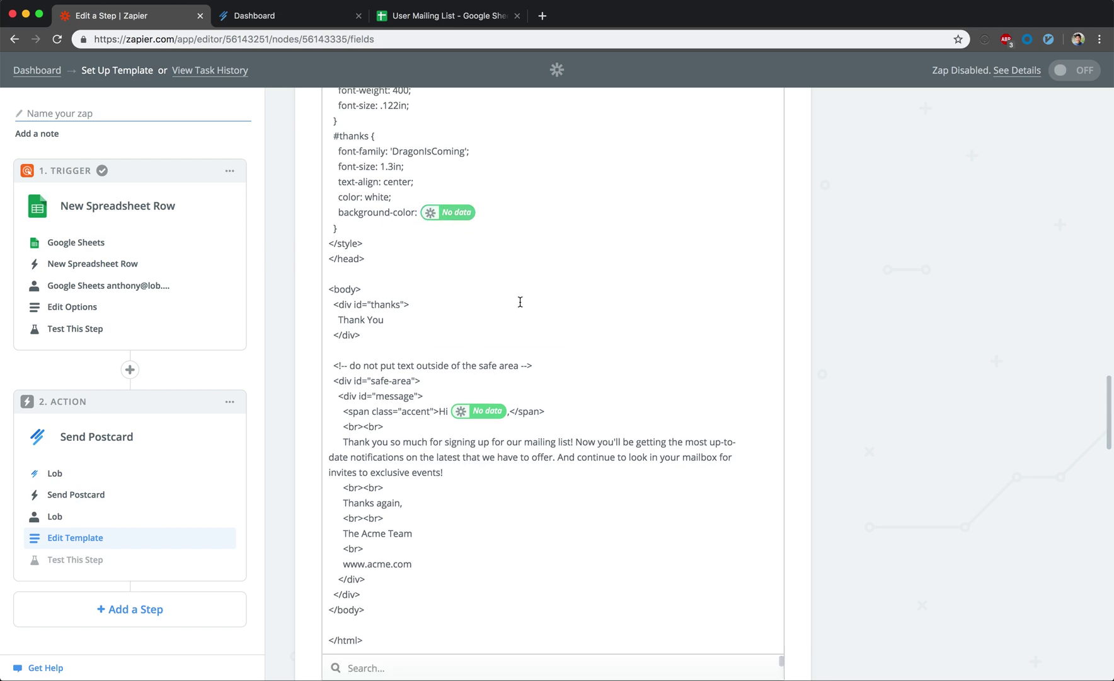
{"action": "scroll", "coordinate": [796, 498], "scroll_direction": "down", "scroll_amount": 3}
{"action": "scroll", "coordinate": [795, 500], "scroll_direction": "down", "scroll_amount": 5}
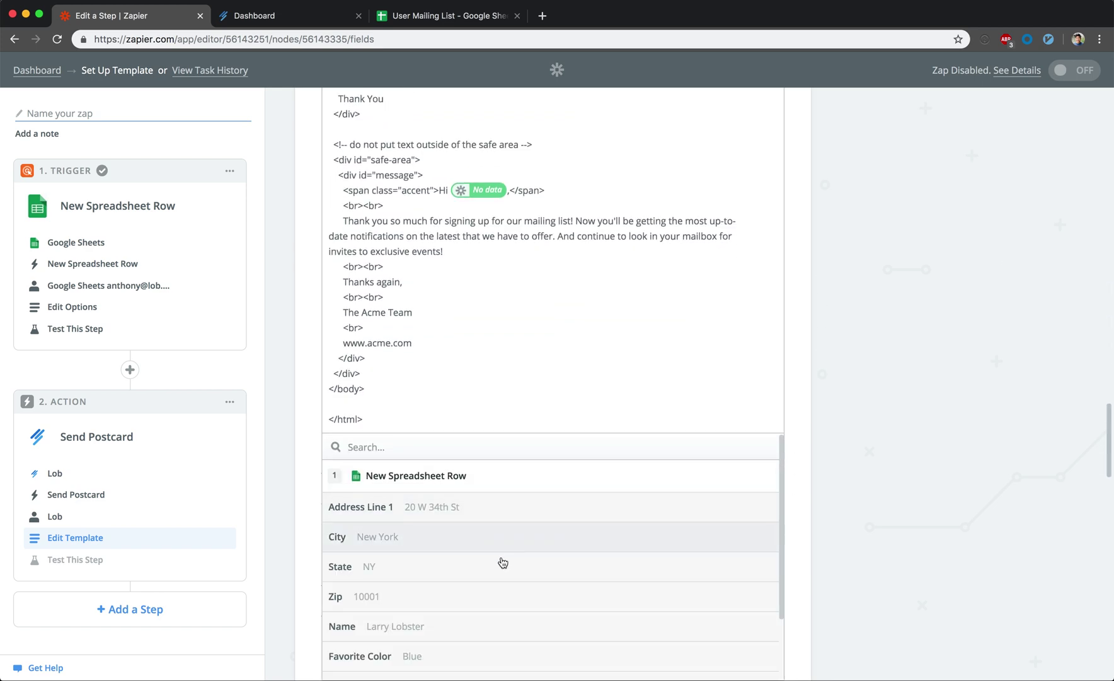
{"action": "scroll", "coordinate": [475, 573], "scroll_direction": "down", "scroll_amount": 3}
{"action": "left_click", "coordinate": [471, 594]}
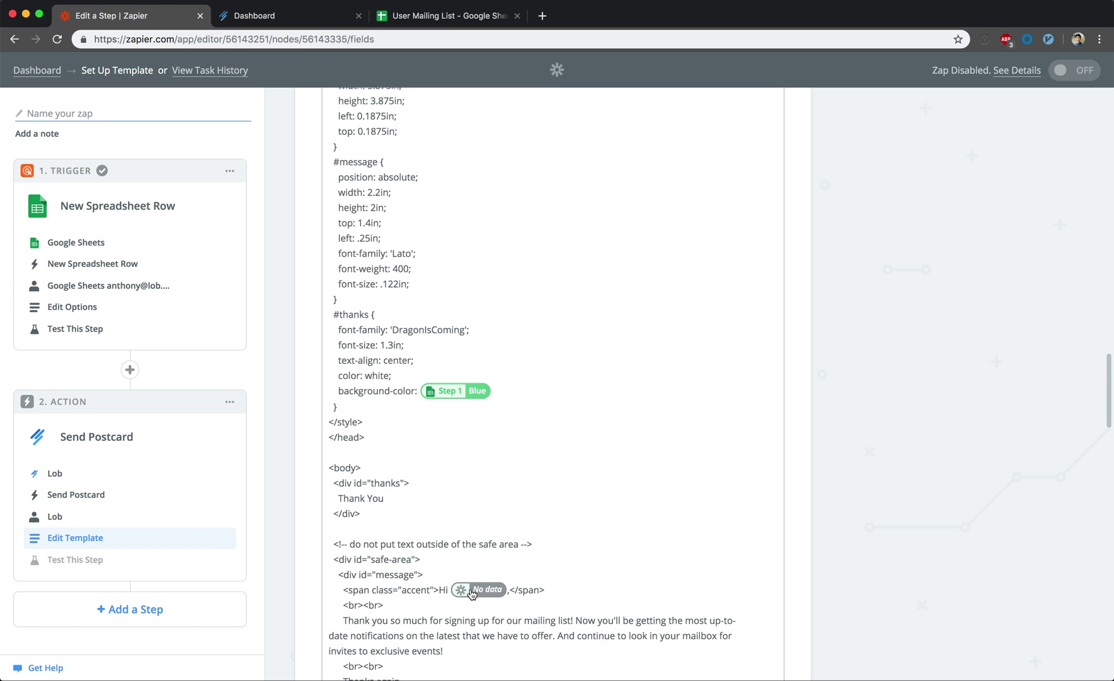
Replace the greeting's No data placeholder with the Step 1 Name field
{"action": "scroll", "coordinate": [470, 589], "scroll_direction": "down", "scroll_amount": 3}
{"action": "left_click", "coordinate": [475, 415]}
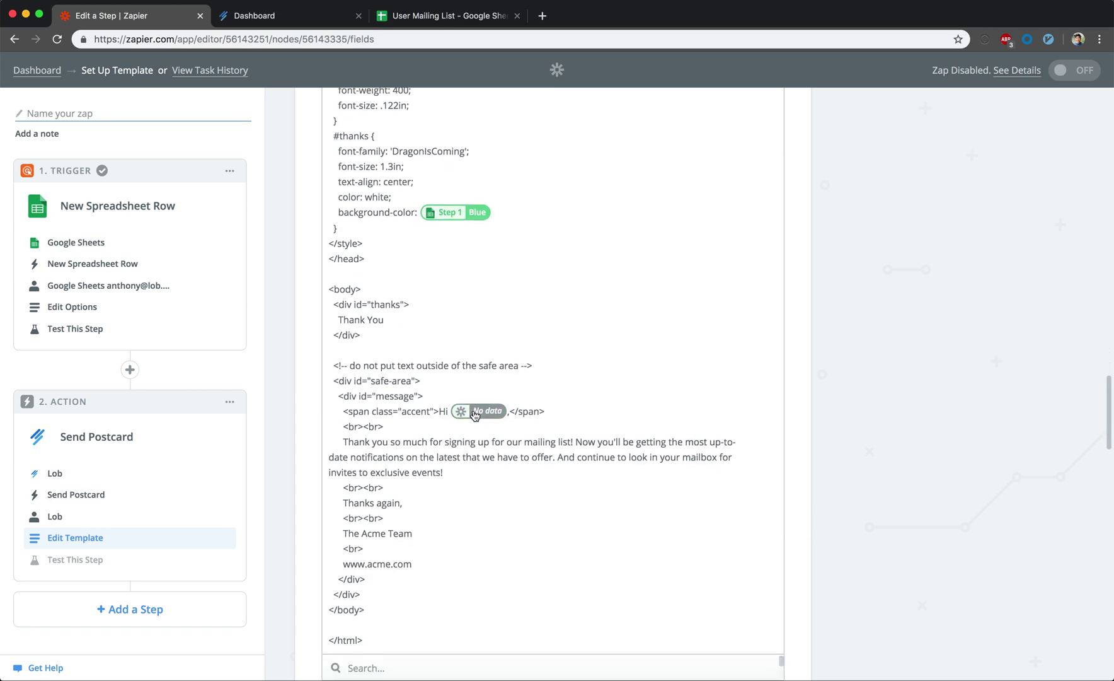
{"action": "scroll", "coordinate": [607, 420], "scroll_direction": "down", "scroll_amount": 4}
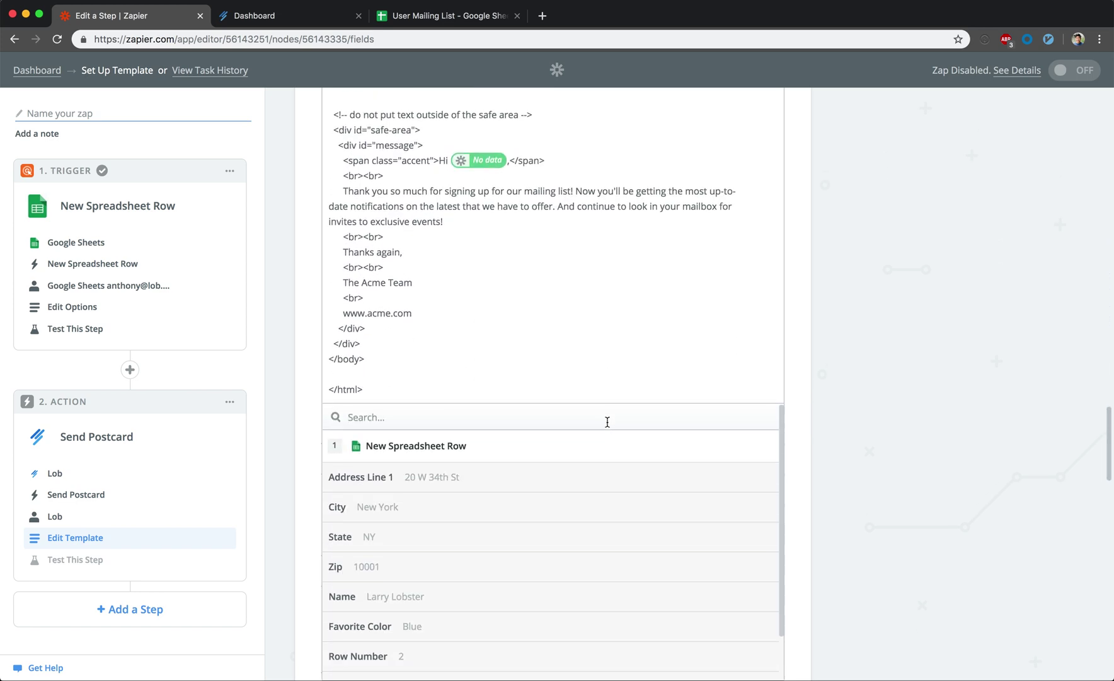
{"action": "left_click", "coordinate": [547, 594]}
{"action": "scroll", "coordinate": [792, 466], "scroll_direction": "down", "scroll_amount": 10}
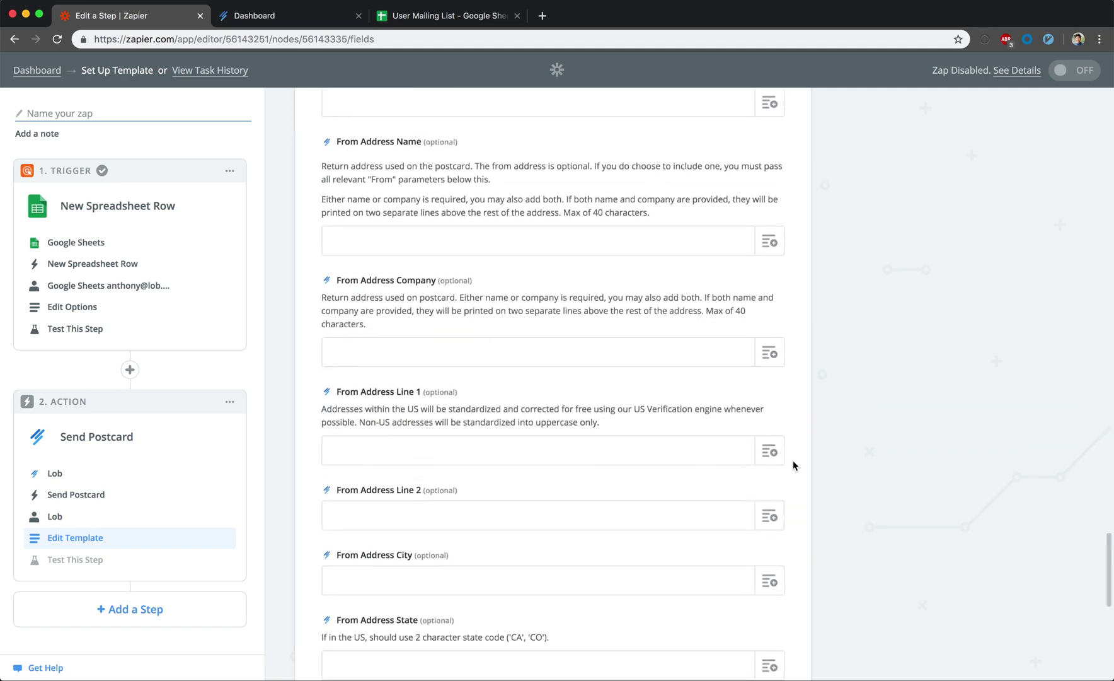
{"action": "scroll", "coordinate": [793, 464], "scroll_direction": "down", "scroll_amount": 9}
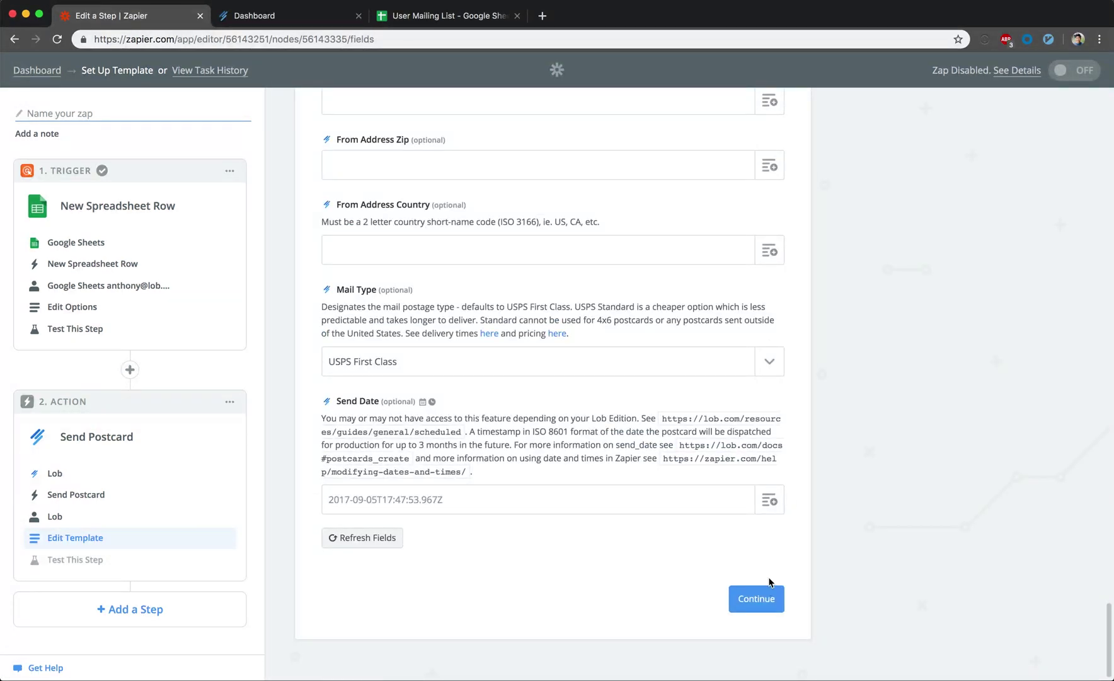
{"action": "left_click", "coordinate": [764, 595]}
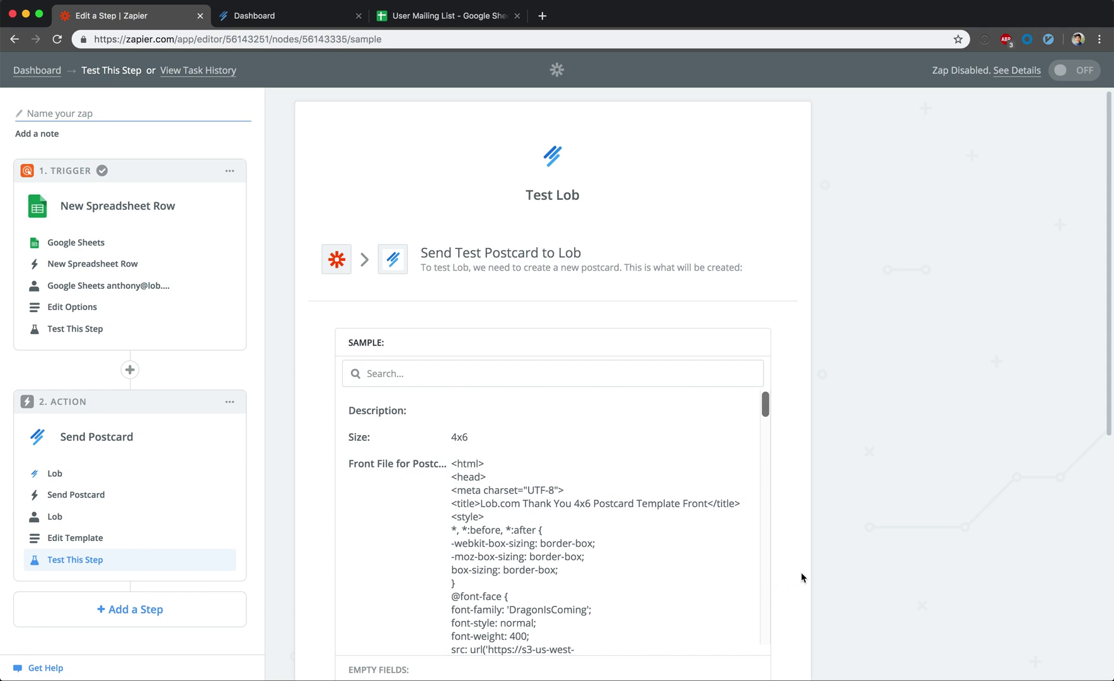
Send a test postcard to Lob and finish the Send Postcard action
{"action": "scroll", "coordinate": [801, 572], "scroll_direction": "down", "scroll_amount": 6}
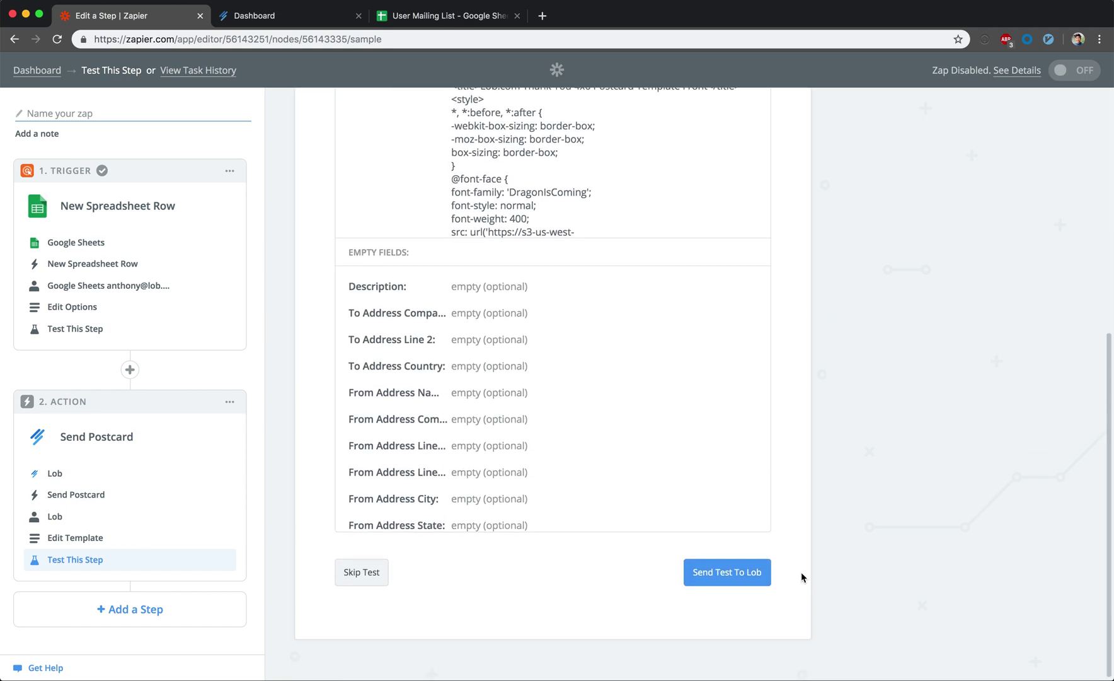
{"action": "left_click", "coordinate": [741, 575]}
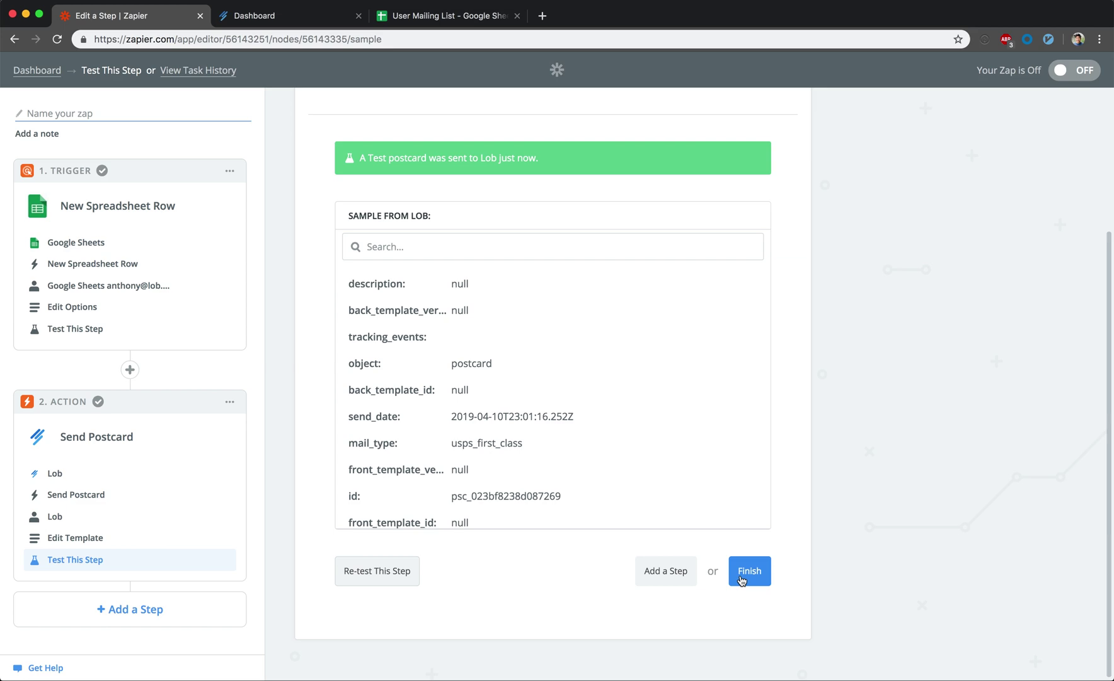
{"action": "left_click", "coordinate": [747, 572]}
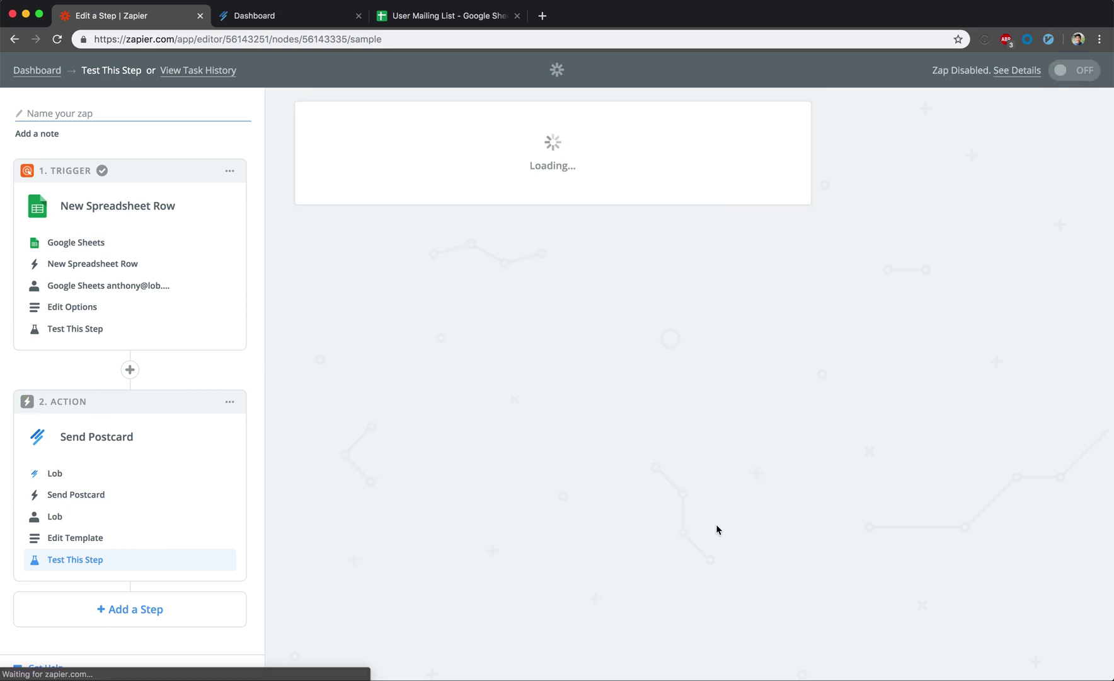
Name the Zap 'User Mailing' and switch it from OFF to ON
{"action": "left_click", "coordinate": [543, 240]}
{"action": "type", "text": "User "}
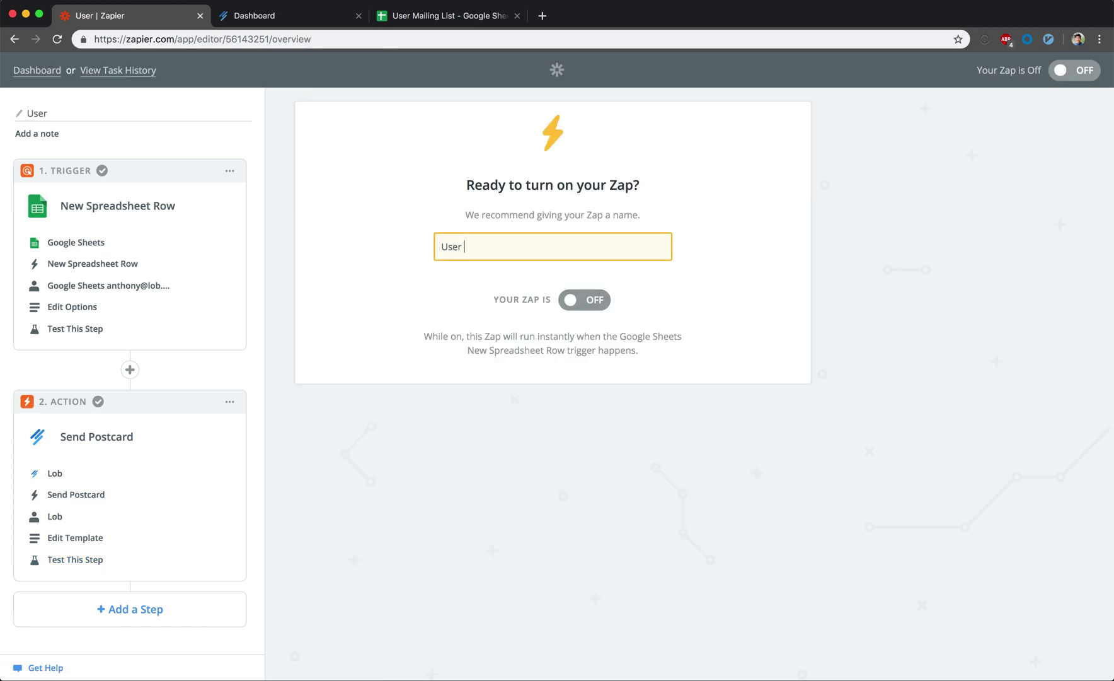
{"action": "type", "text": "Mailing"}
{"action": "left_click", "coordinate": [602, 280]}
{"action": "left_click", "coordinate": [584, 301]}
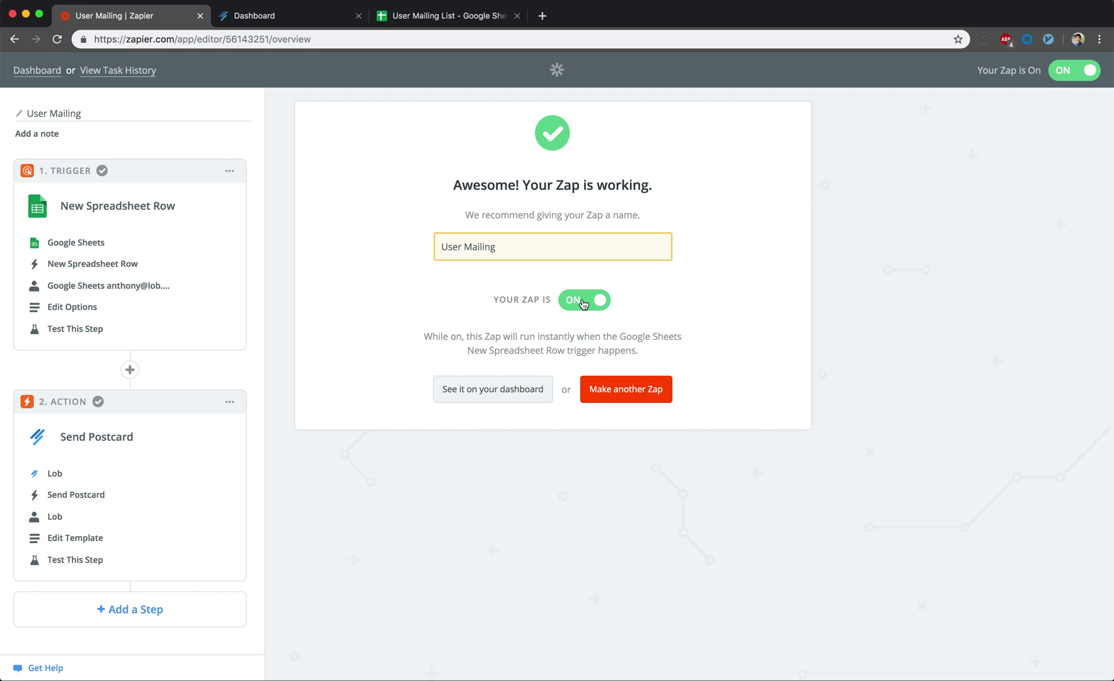
{"action": "left_click", "coordinate": [434, 17]}
Enter the new contact's full name, street address and city in row 3 (A3–C3)
{"action": "left_click", "coordinate": [78, 189]}
{"action": "type", "text": "Lisa Lobster"}
{"action": "left_click", "coordinate": [126, 191]}
{"action": "type", "text": "185 Berry St"}
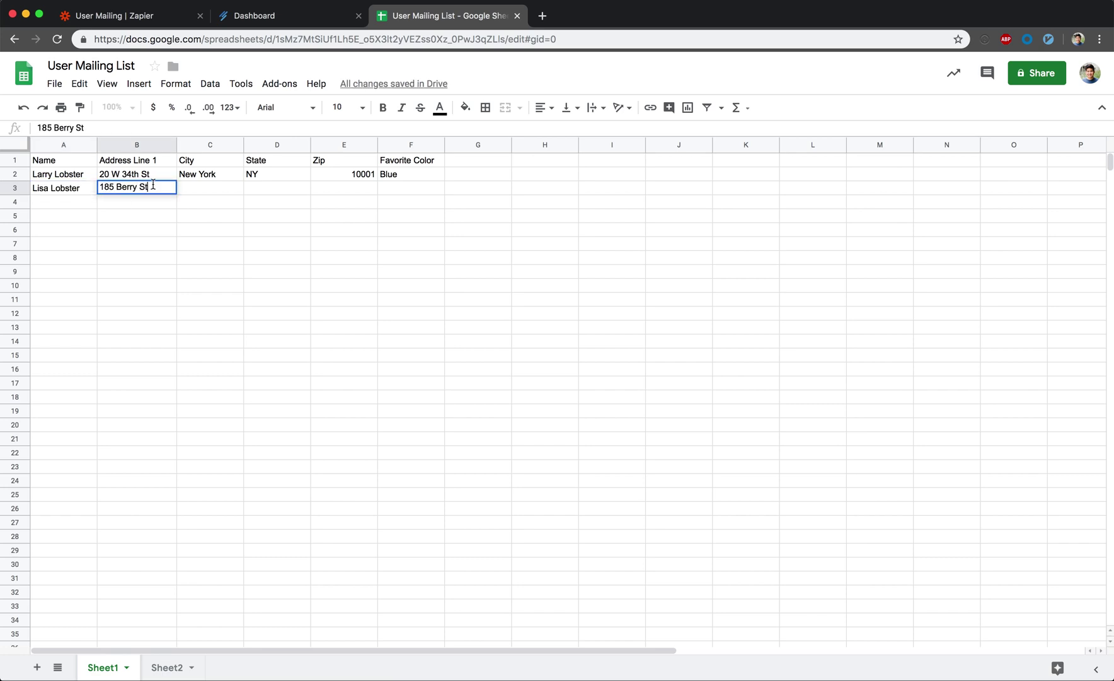
{"action": "left_click", "coordinate": [199, 179]}
{"action": "type", "text": "S"}
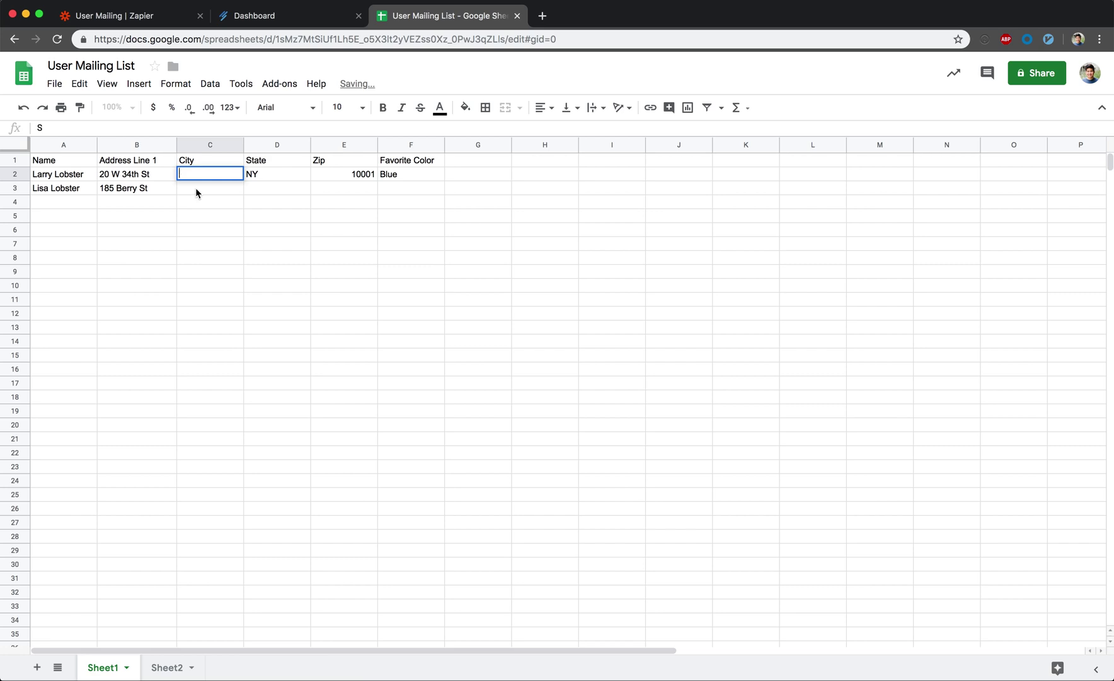
{"action": "left_click", "coordinate": [196, 193]}
{"action": "type", "text": "San Francisco"}
Fill in the contact's state and zip code, and set favorite color F3 to Red
{"action": "key", "text": "Tab"}
{"action": "type", "text": "CA"}
{"action": "key", "text": "Tab"}
{"action": "type", "text": "94107"}
{"action": "key", "text": "Tab"}
{"action": "type", "text": "Re"}
{"action": "left_click", "coordinate": [496, 180]}
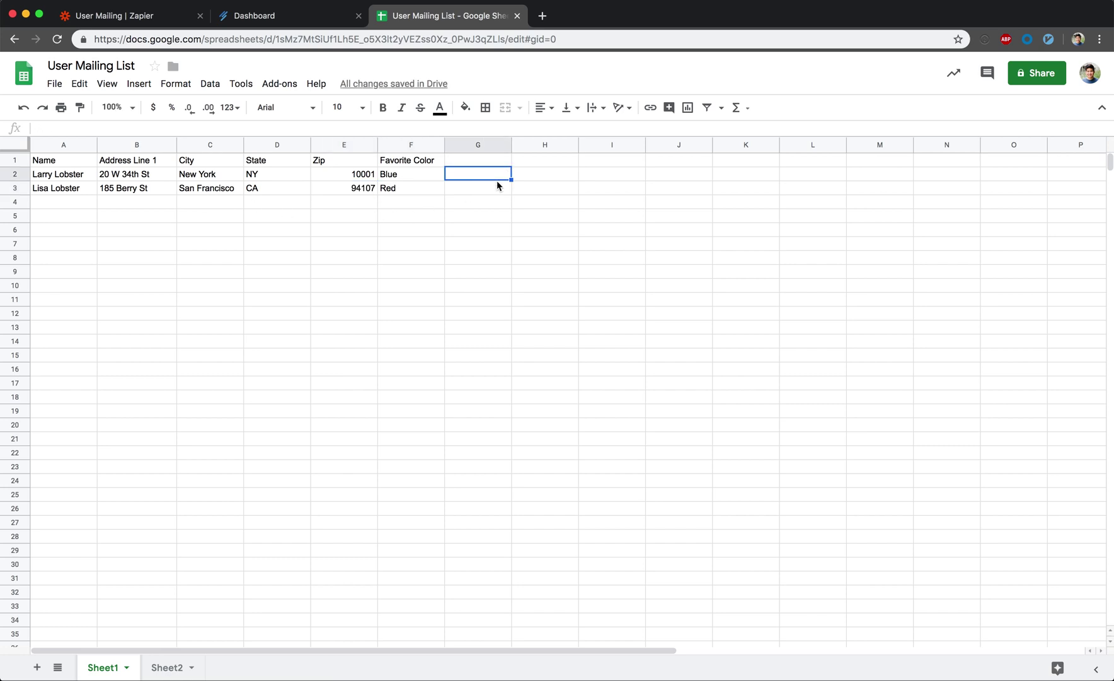
{"action": "left_click", "coordinate": [296, 21]}
Dismiss the API keys popup, reload the Postcards list and open the test postcard's details
{"action": "left_click", "coordinate": [169, 244]}
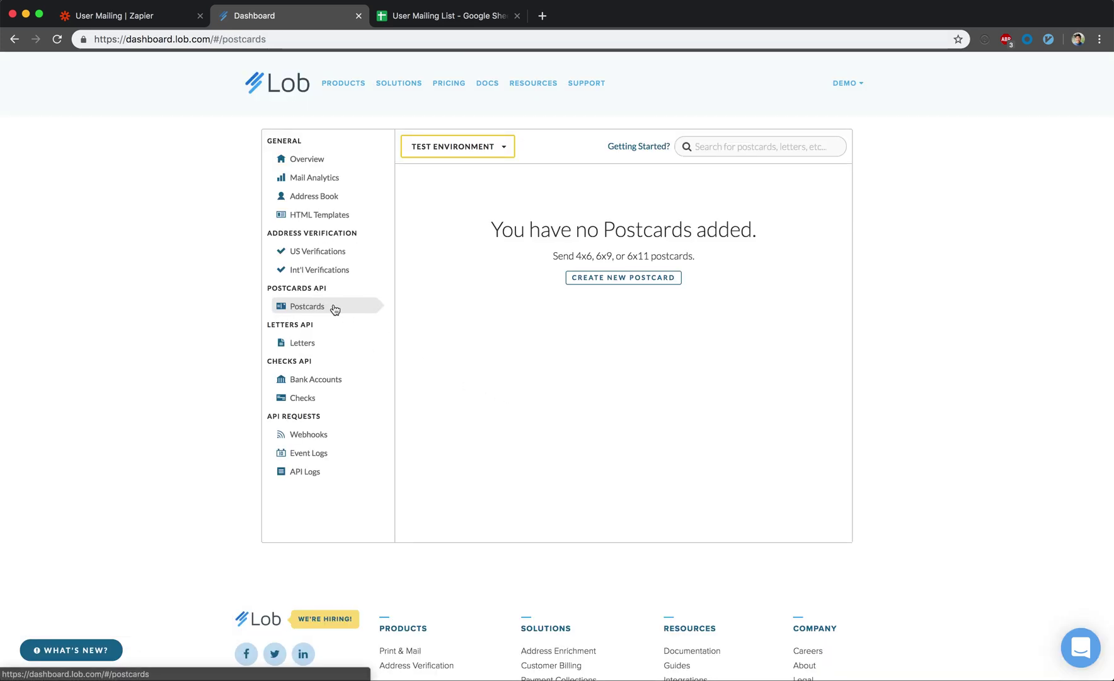
{"action": "left_click", "coordinate": [335, 310]}
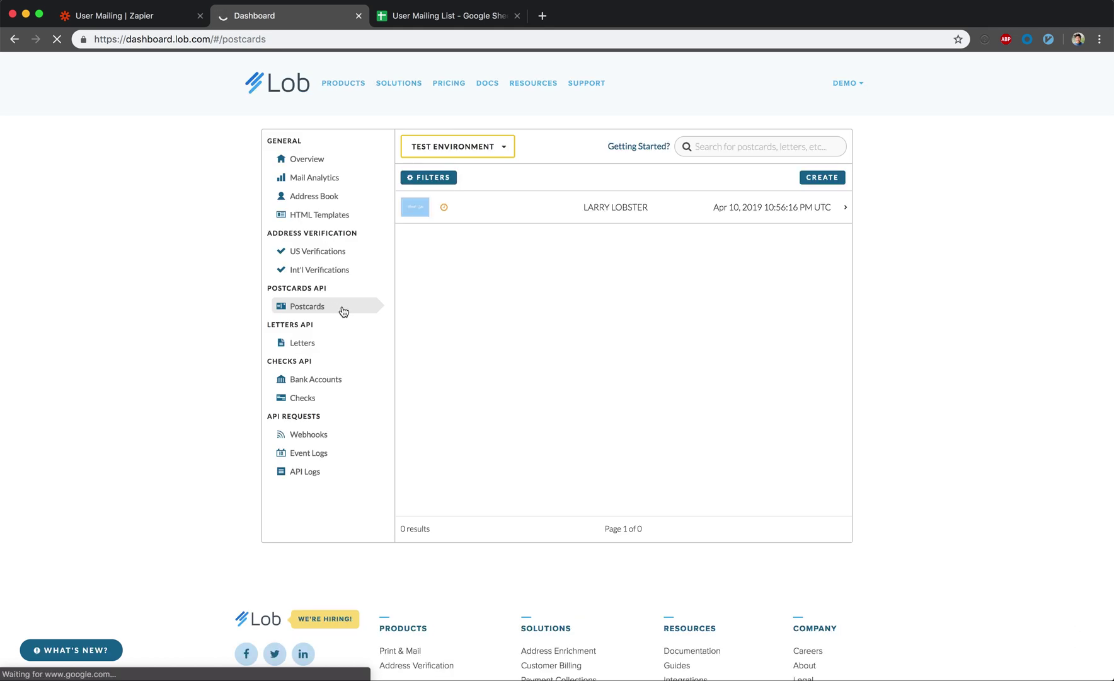
{"action": "left_click", "coordinate": [526, 214]}
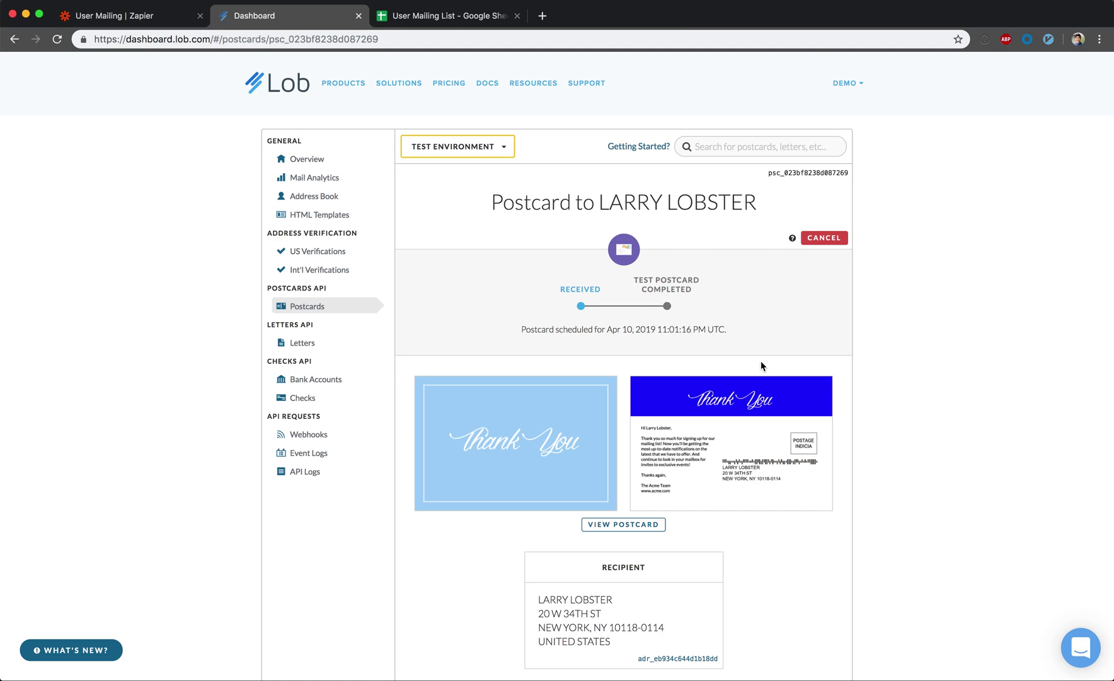
{"action": "scroll", "coordinate": [838, 416], "scroll_direction": "down", "scroll_amount": 3}
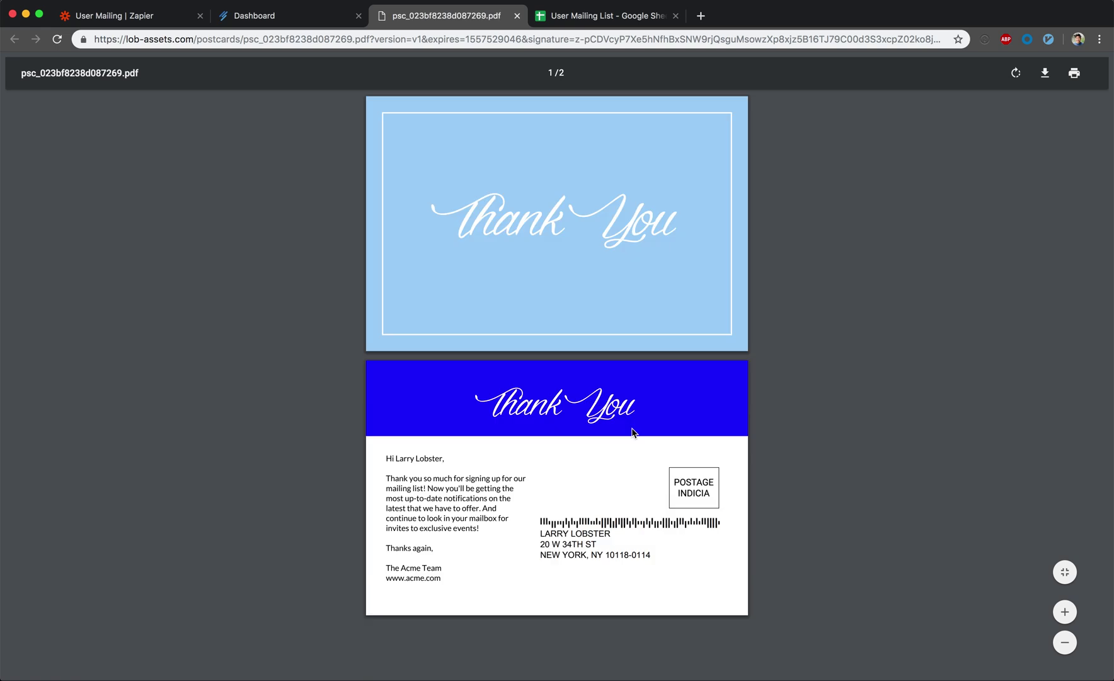
Zoom into the postcard PDF and scroll to the back showing the blue Thank You banner
{"action": "key", "text": "super+equal"}
{"action": "key", "text": "super+equal"}
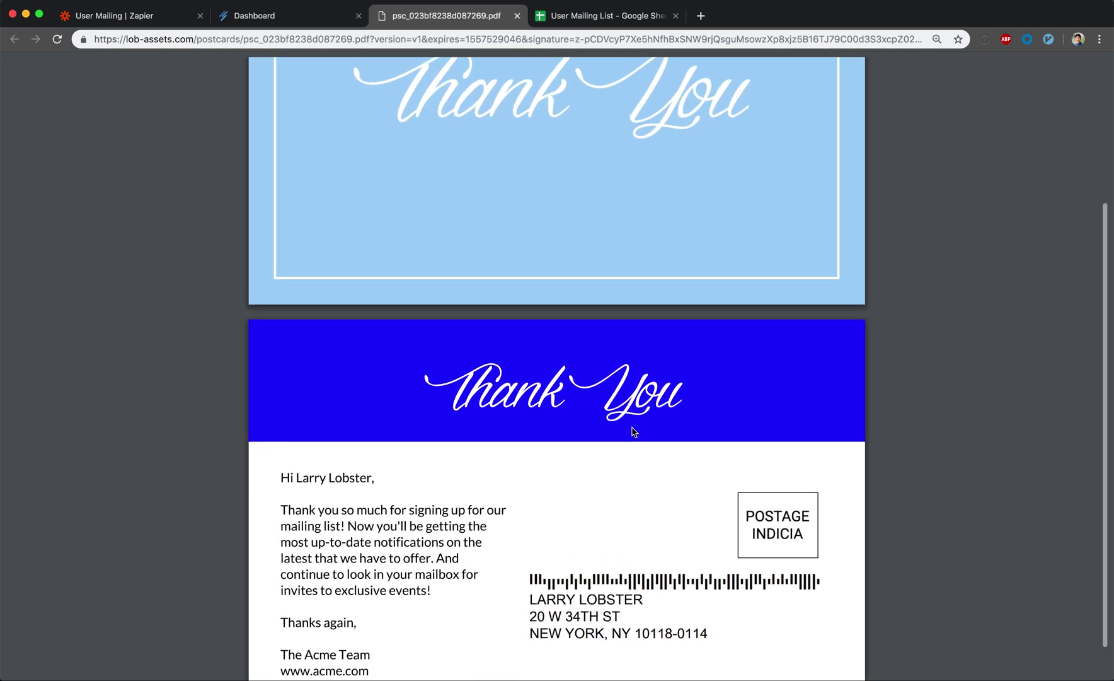
{"action": "scroll", "coordinate": [634, 431], "scroll_direction": "down", "scroll_amount": 1}
{"action": "scroll", "coordinate": [633, 432], "scroll_direction": "down", "scroll_amount": 1}
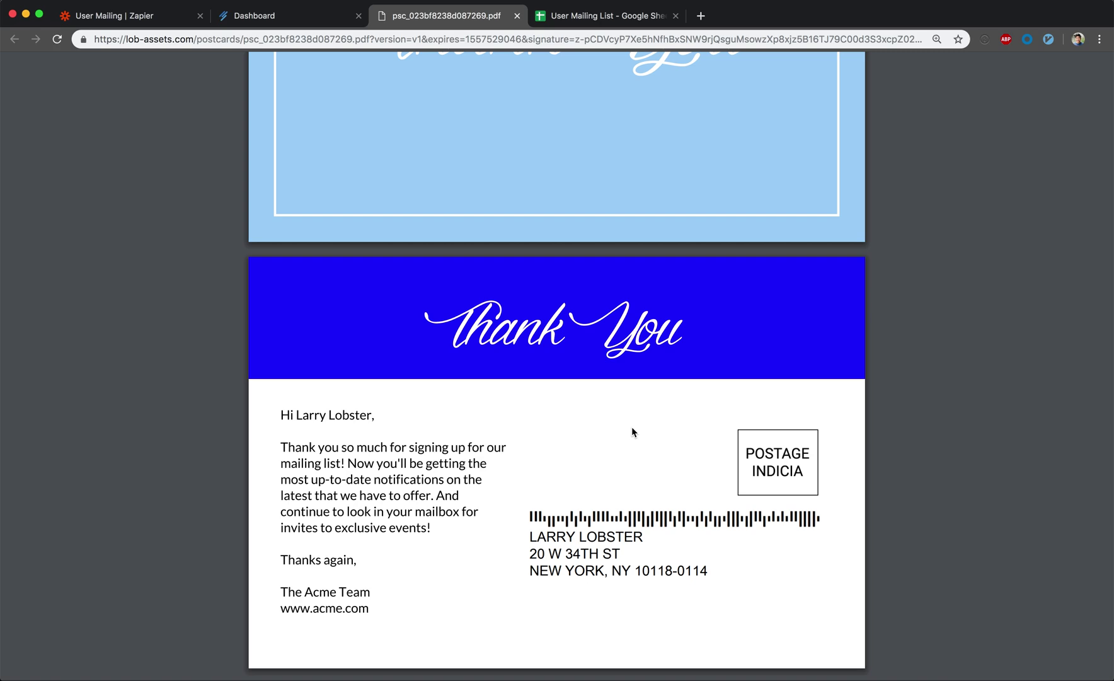
Back in Lob's Postcards list, open the newest contact's postcard to see its red-banner proof
{"action": "left_click", "coordinate": [261, 17]}
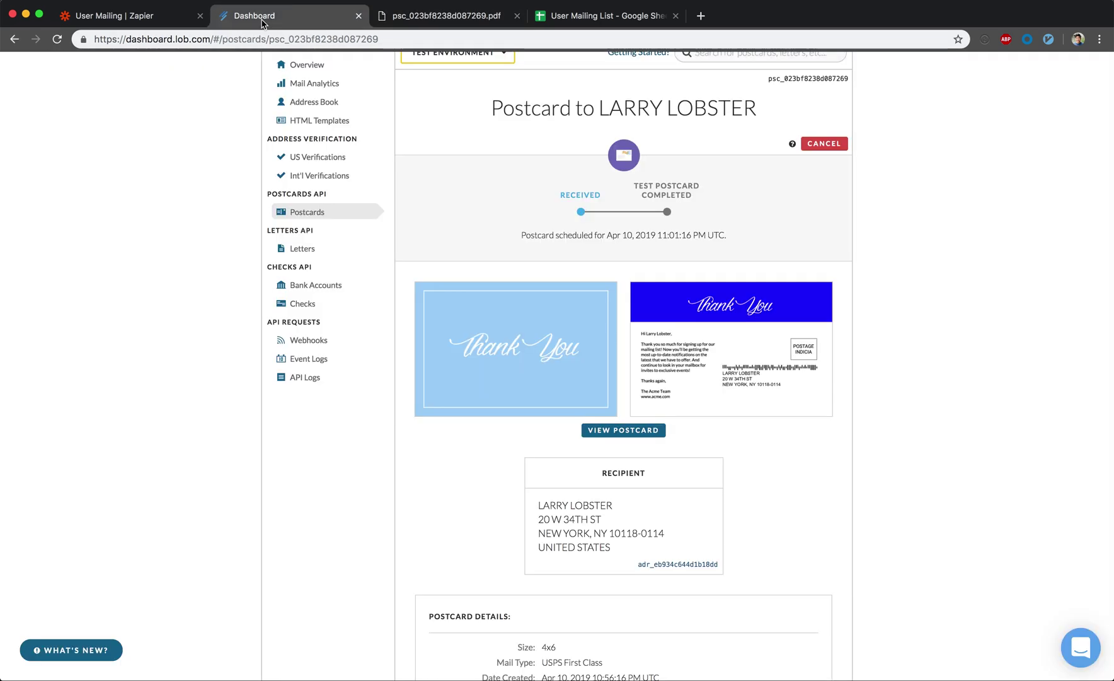
{"action": "left_click", "coordinate": [302, 214]}
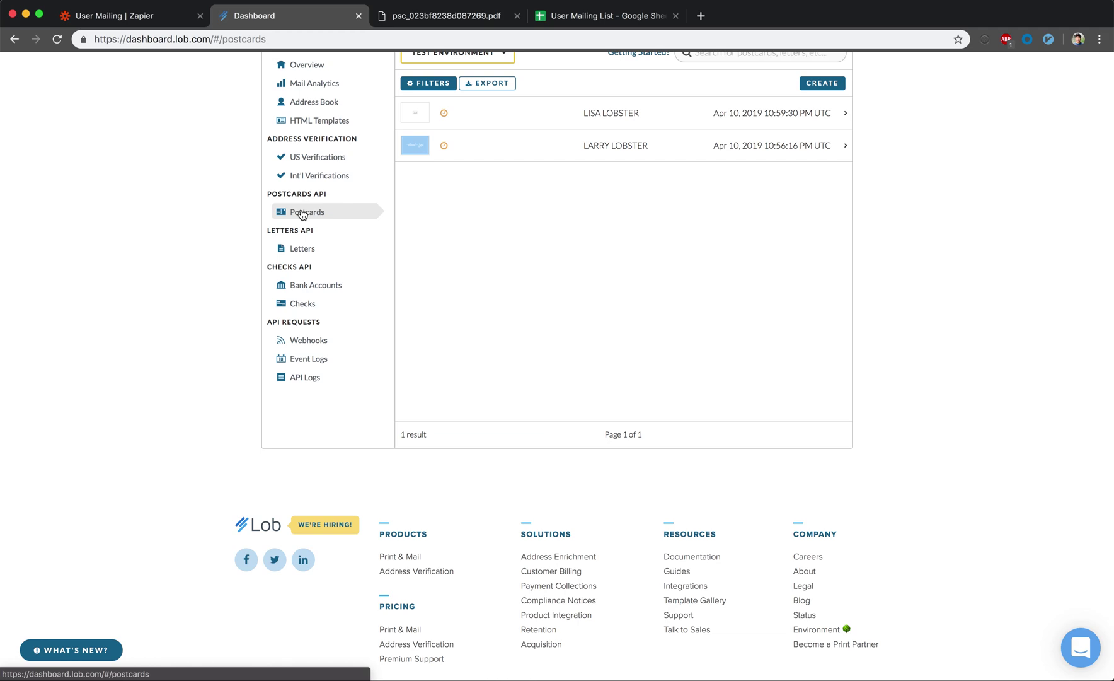
{"action": "left_click", "coordinate": [522, 110]}
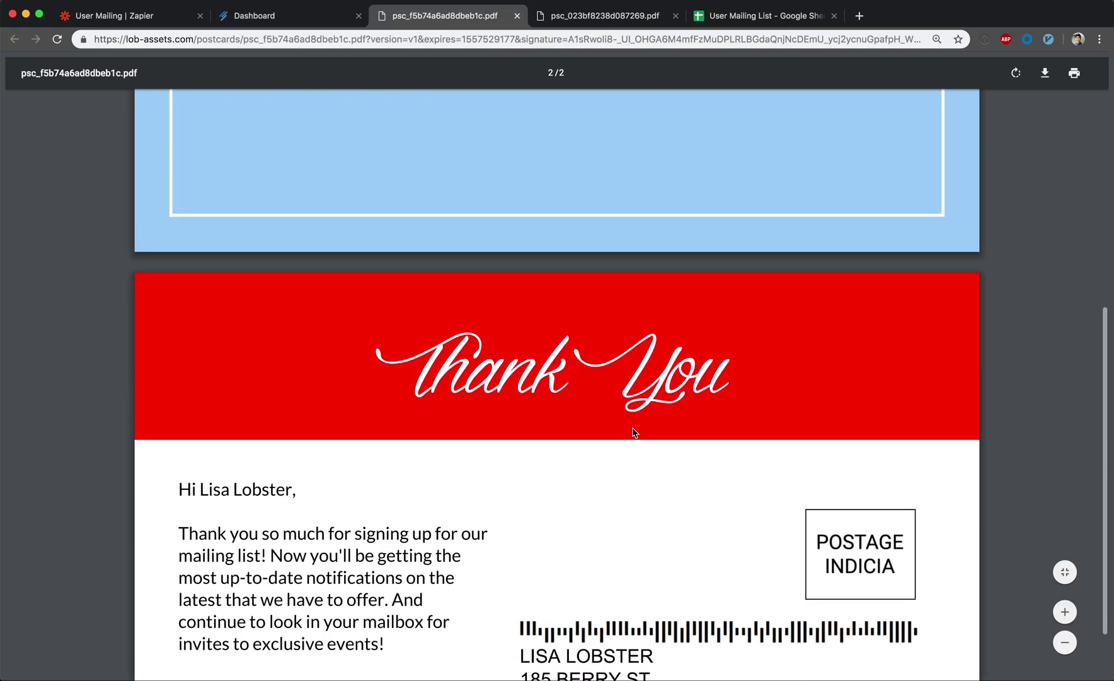
{"action": "scroll", "coordinate": [633, 433], "scroll_direction": "down", "scroll_amount": 2}
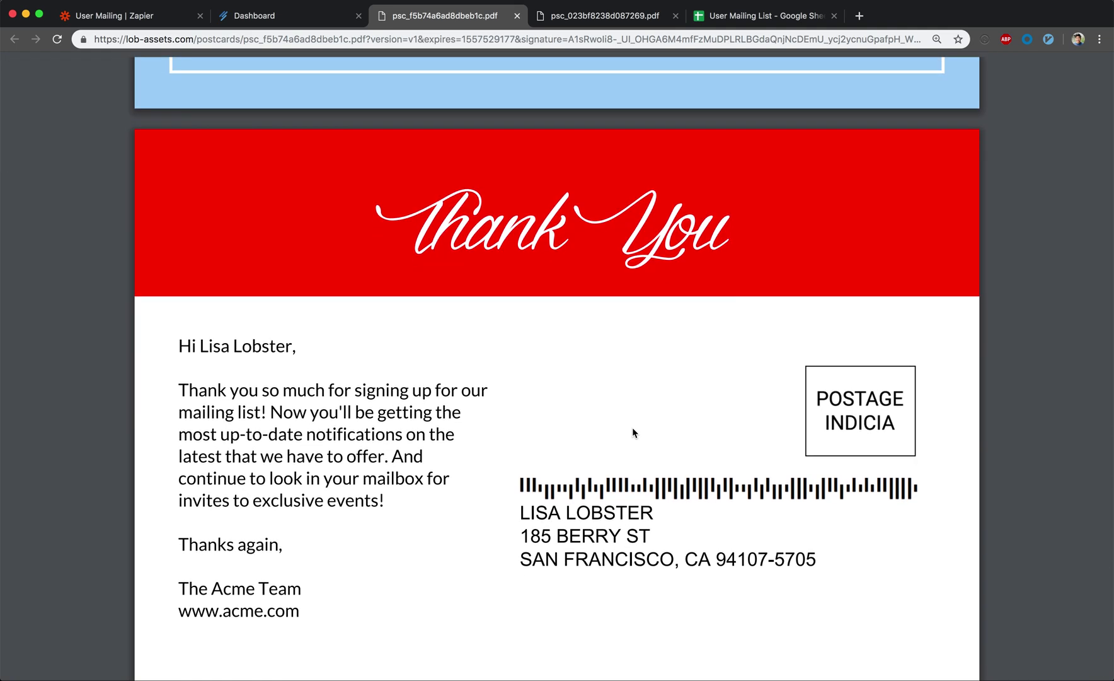